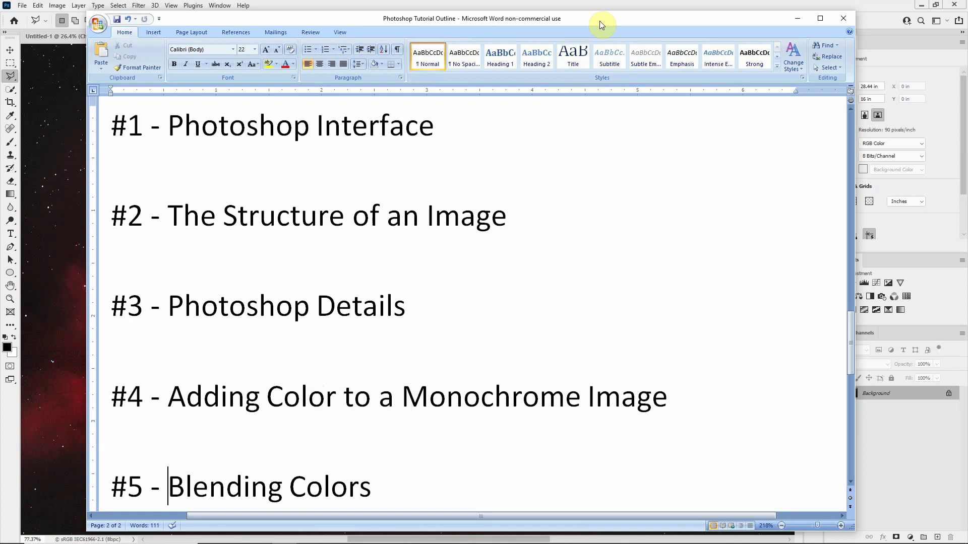
Switch from Word to the Rosette nebula document Video Example Color 2.psd in Photoshop
key(alt+Tab)
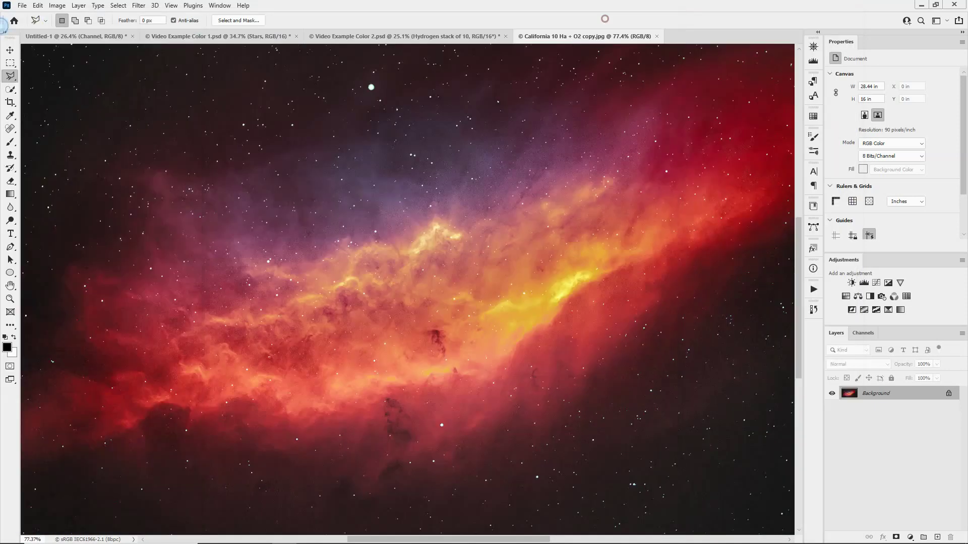
click(426, 35)
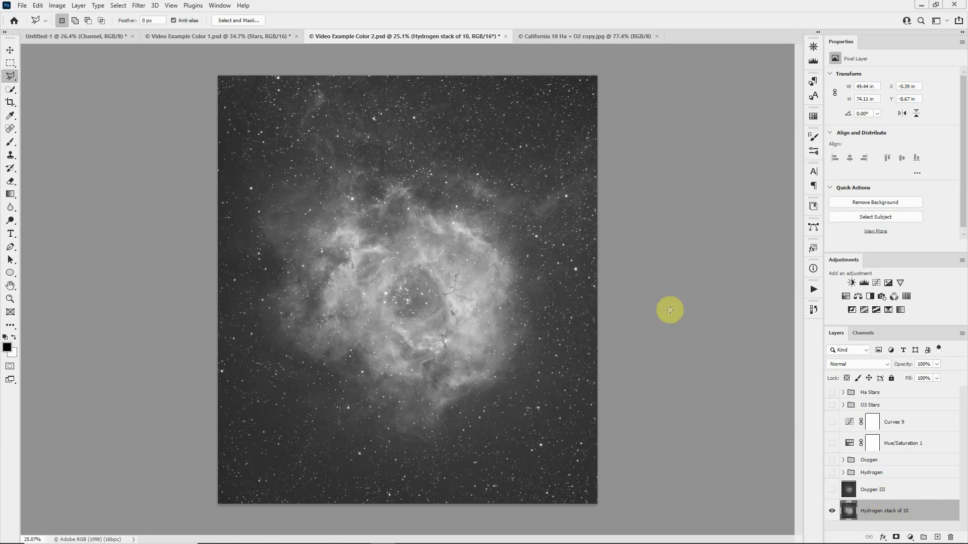
click(57, 6)
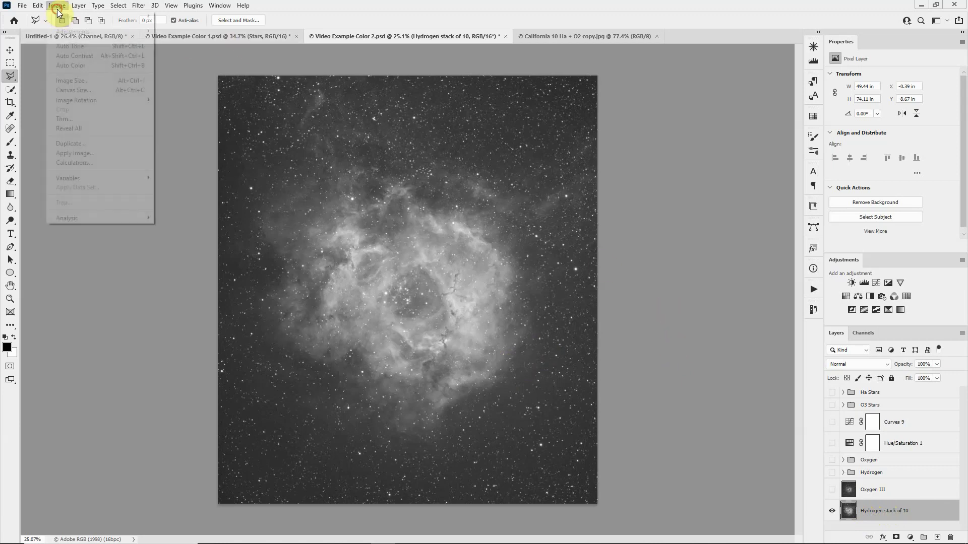
mouse_move(62, 18)
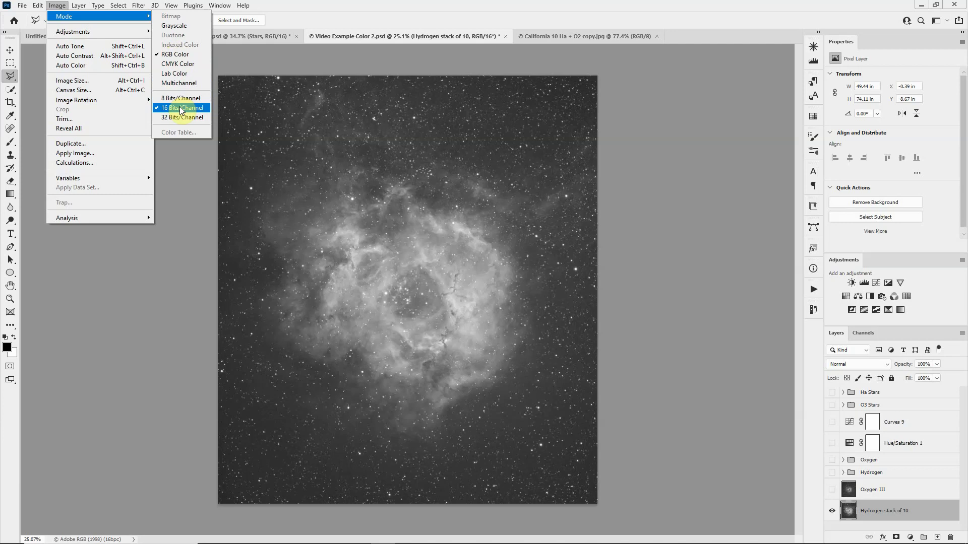
click(173, 233)
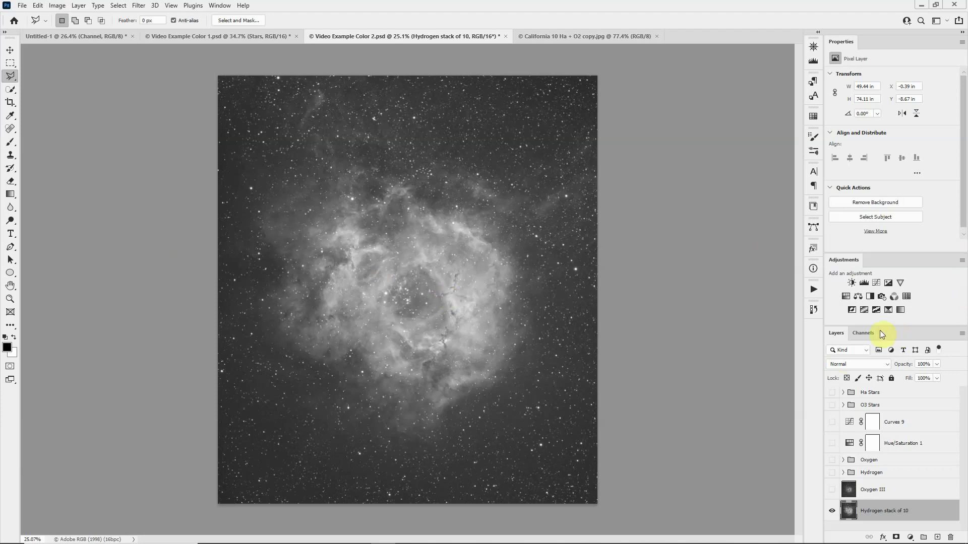
In the Channels panel, view the Red, Green and Blue channels in turn, then the combined RGB
click(861, 333)
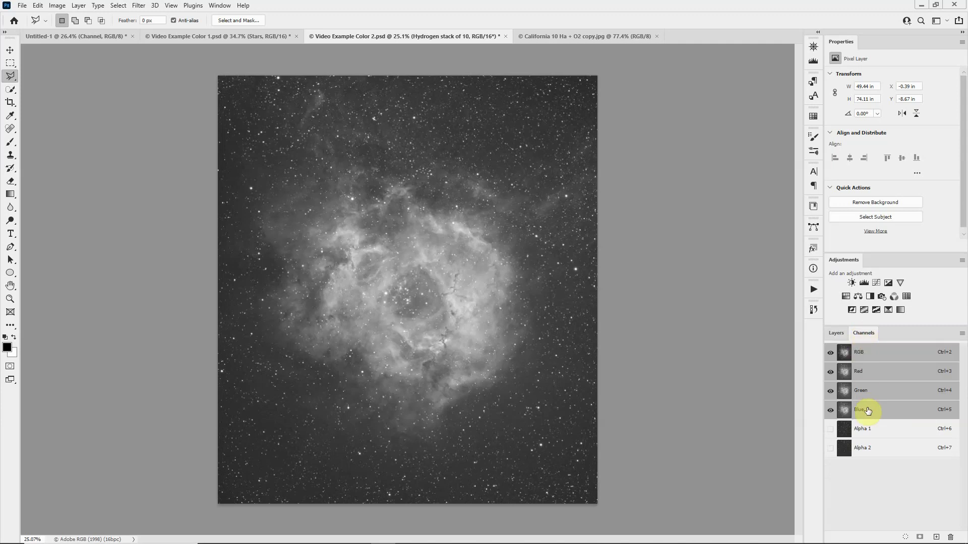
click(869, 372)
click(871, 391)
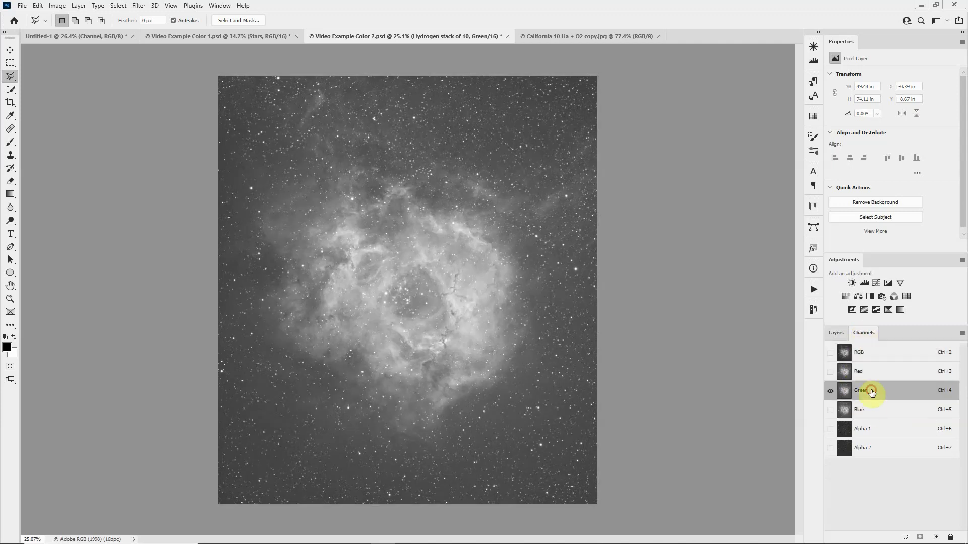
click(872, 410)
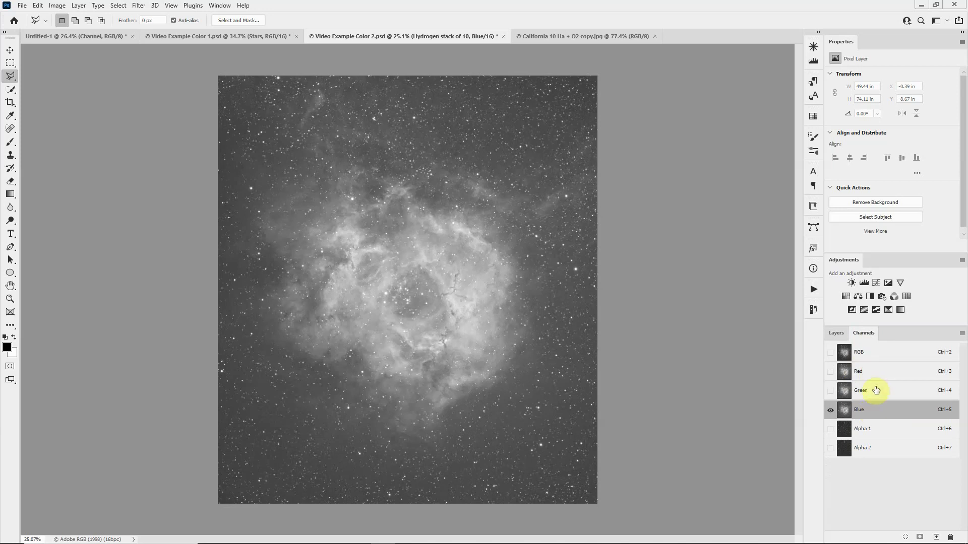
click(878, 356)
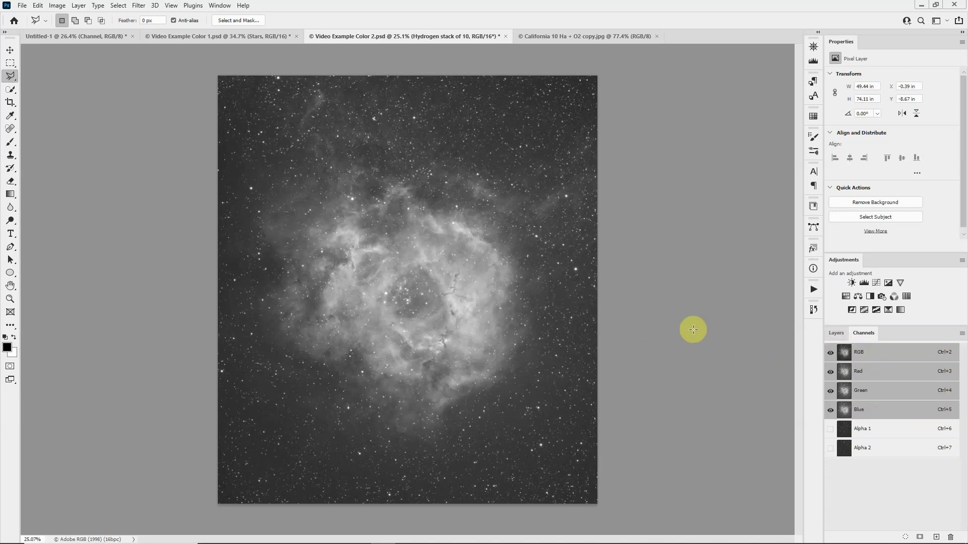
Return to the Layers panel, then recheck the Red and Green channels, finishing with Blue alone displayed
click(830, 333)
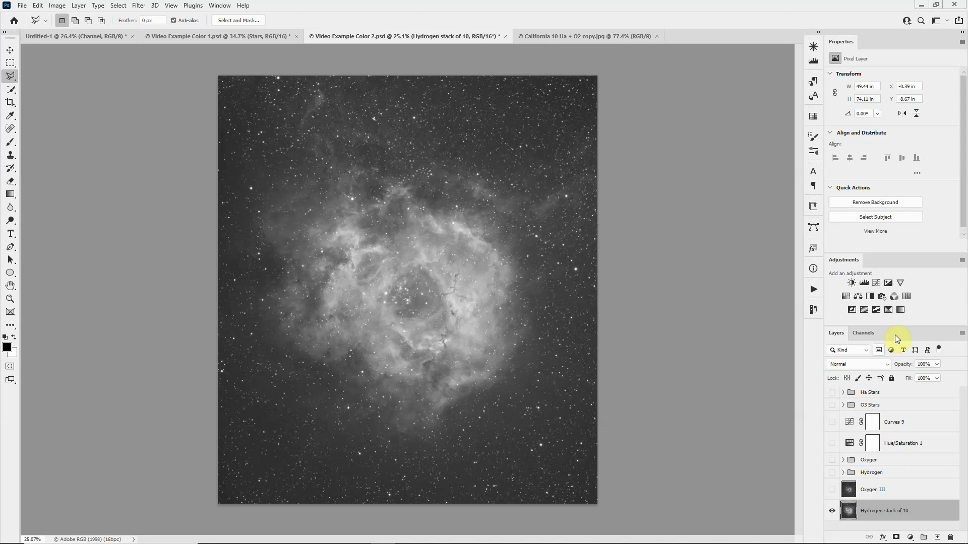
click(863, 332)
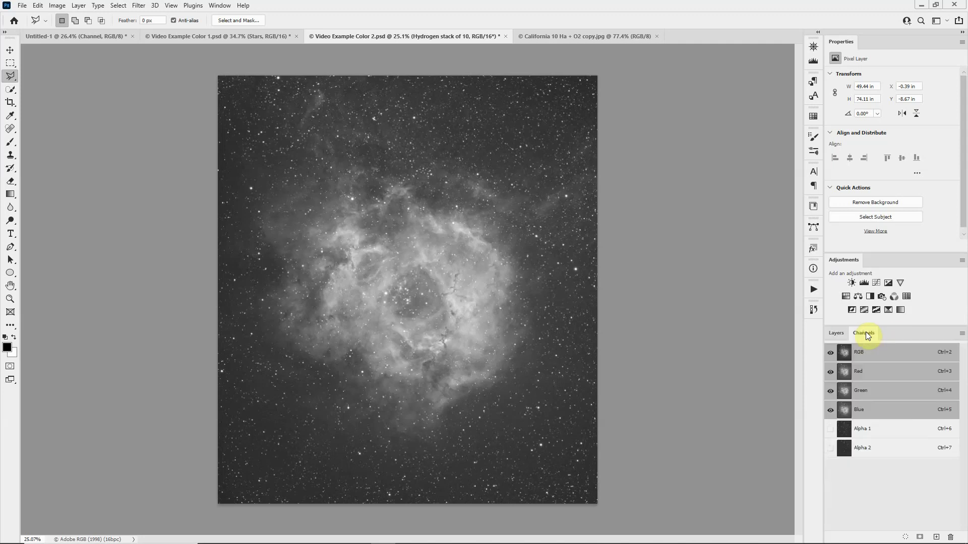
click(860, 371)
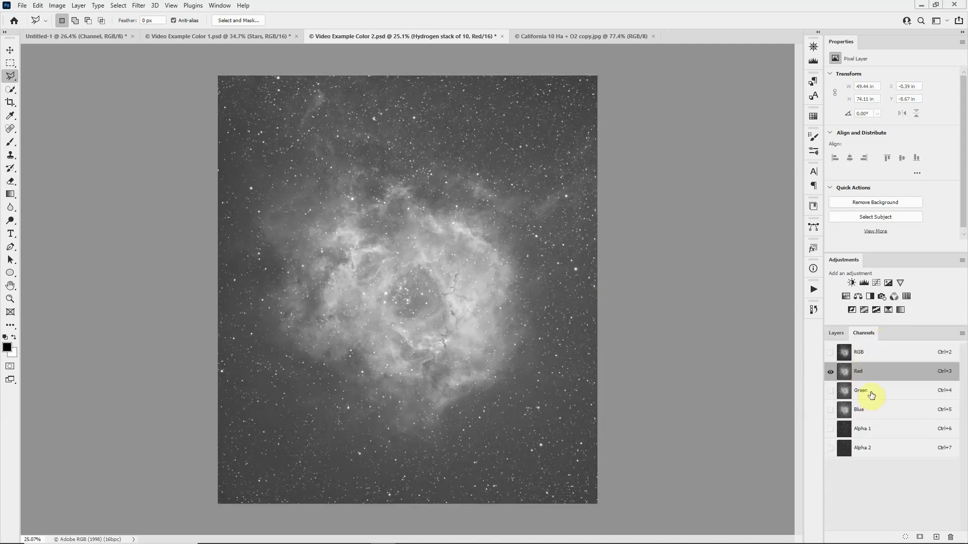
click(871, 395)
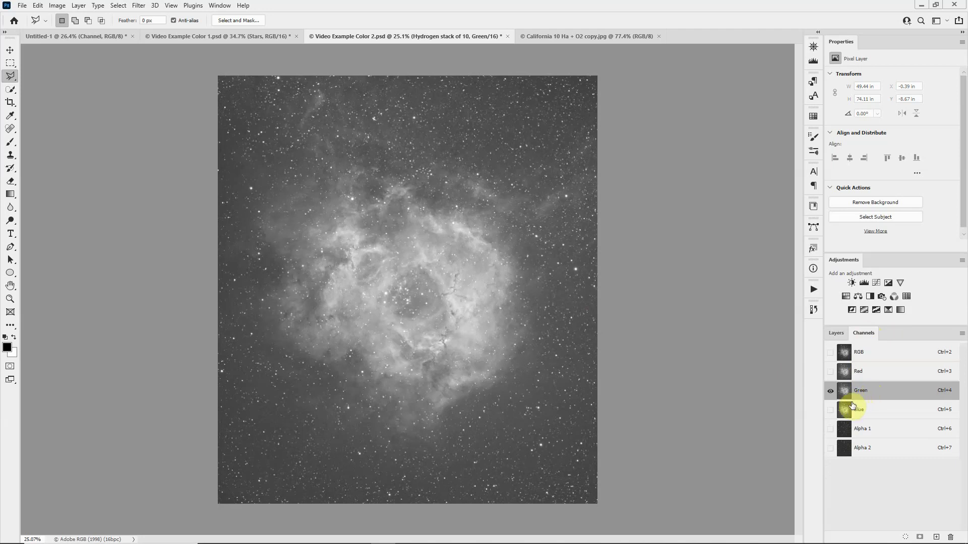
click(865, 409)
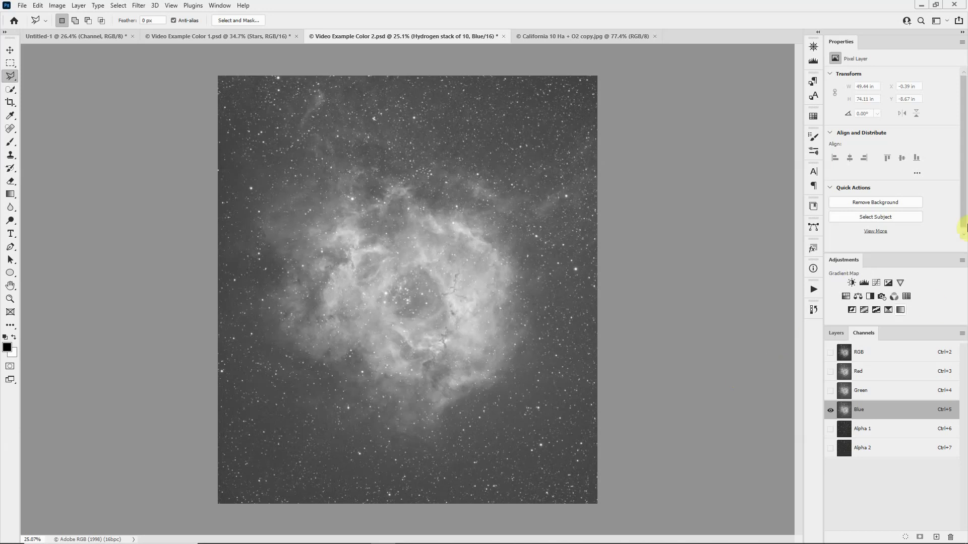
Switch back to the Layers panel while only the Blue channel stays displayed
click(835, 334)
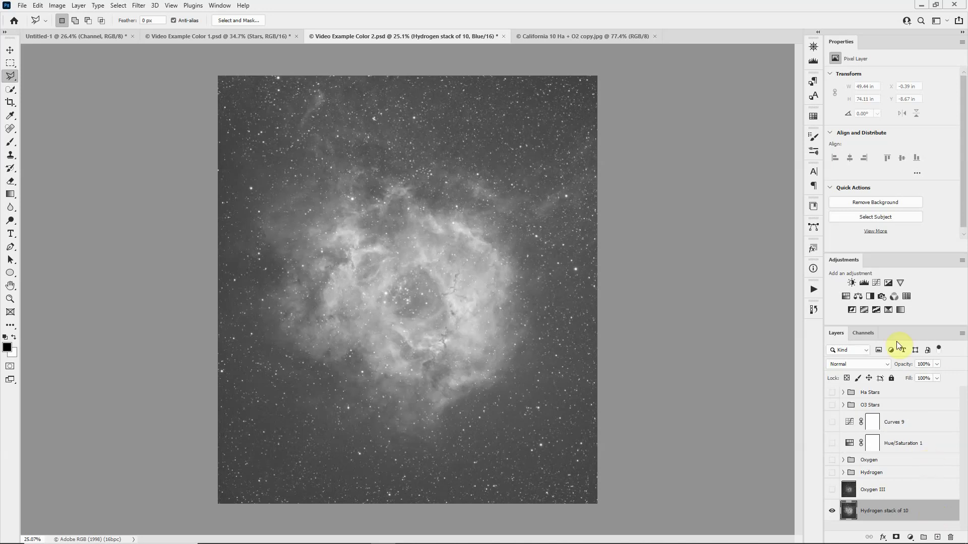
Select the Hydrogen stack of 10 layer and open its Blending Options, moving the dialog off the nebula
click(933, 512)
key(h)
key(ctrl+shift+a)
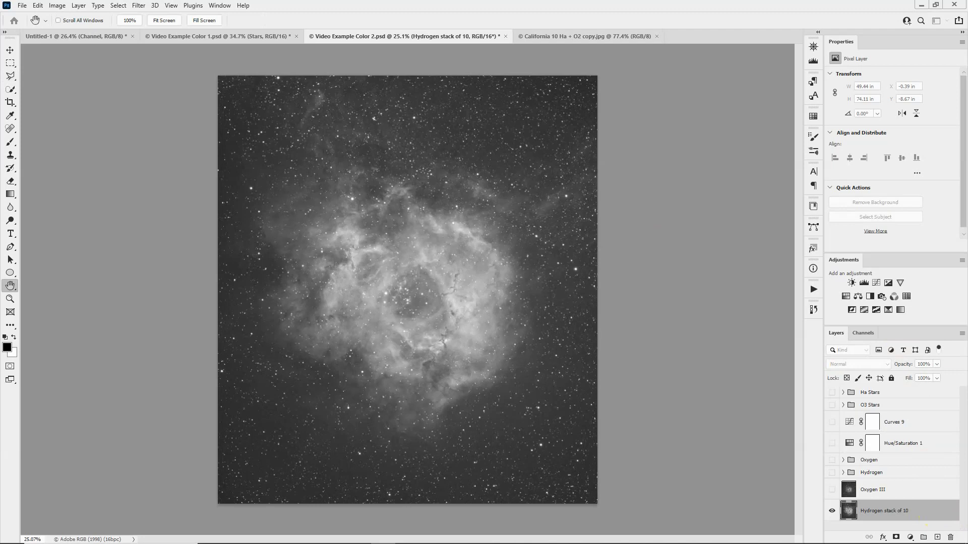
drag(479, 117, 519, 109)
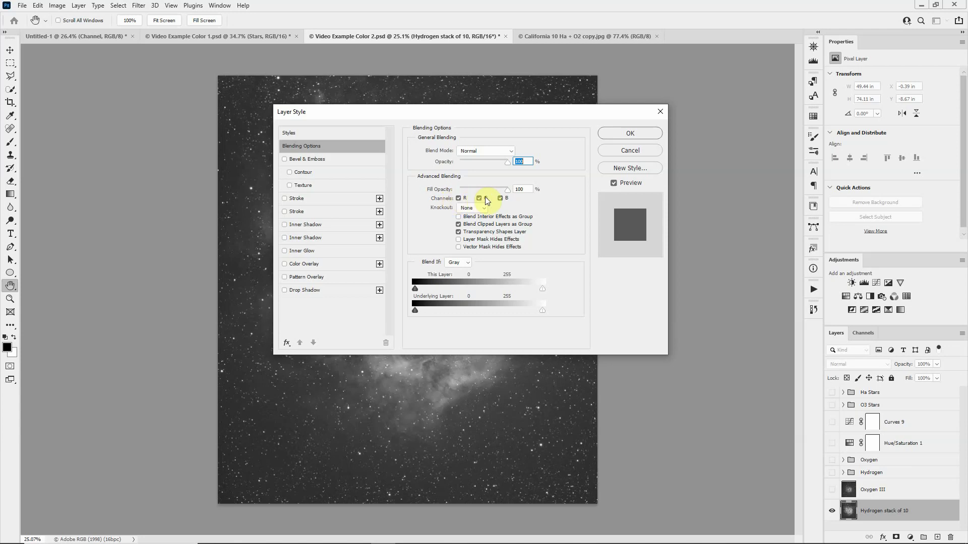
drag(500, 110, 727, 71)
click(685, 191)
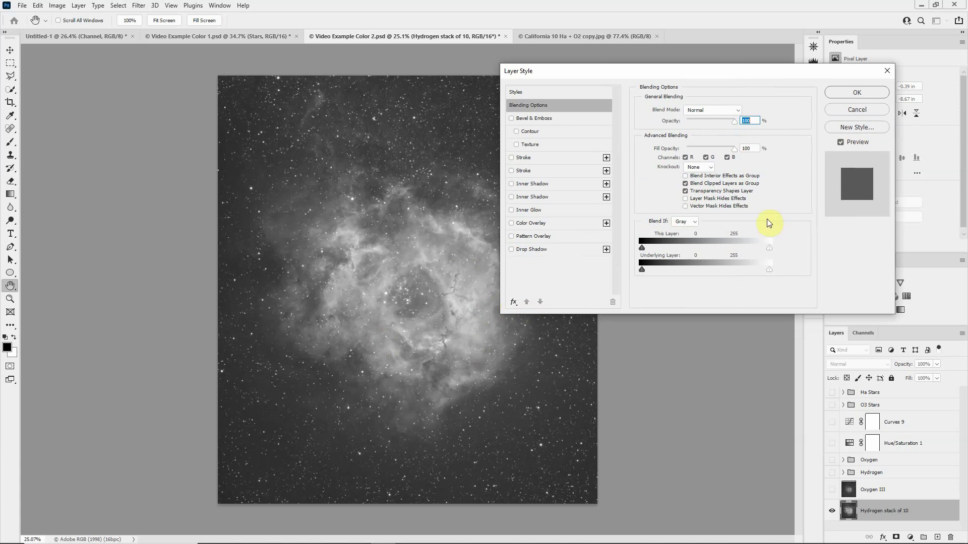
Try excluding different R, G and B blending channels, then cancel without keeping any change
click(727, 158)
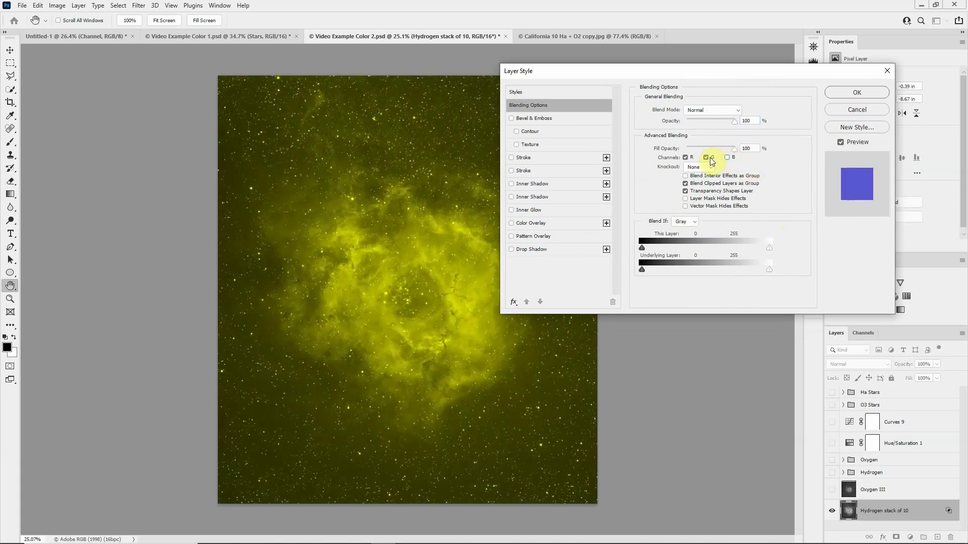
click(708, 157)
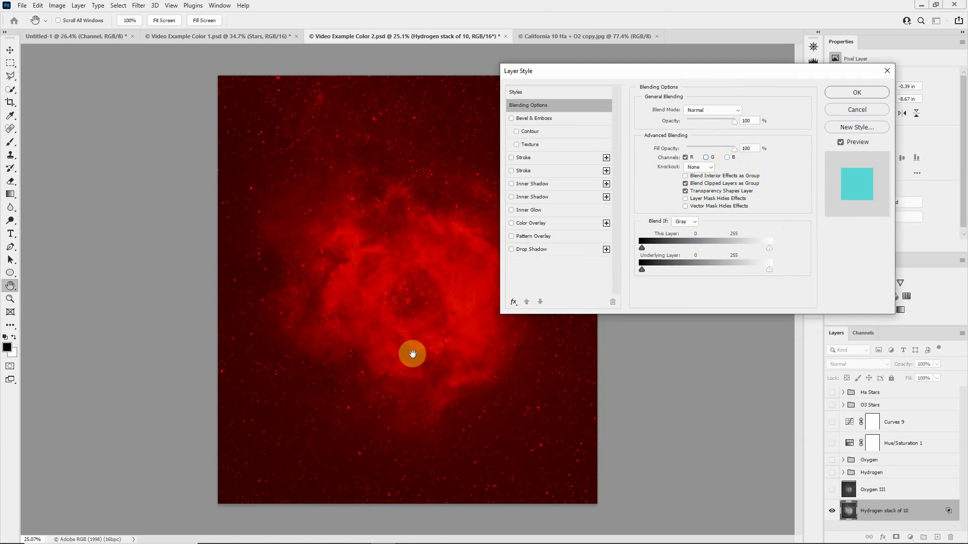
click(686, 158)
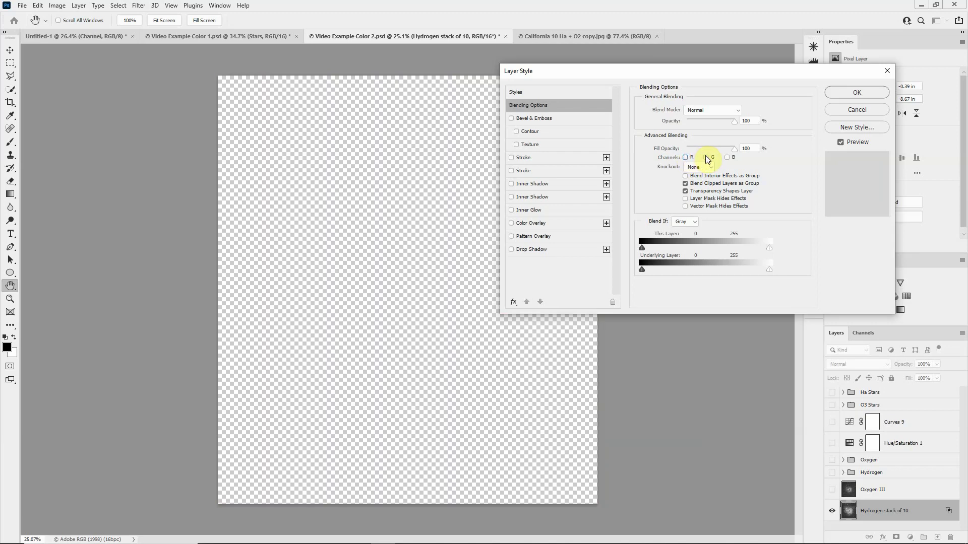
click(705, 157)
click(726, 158)
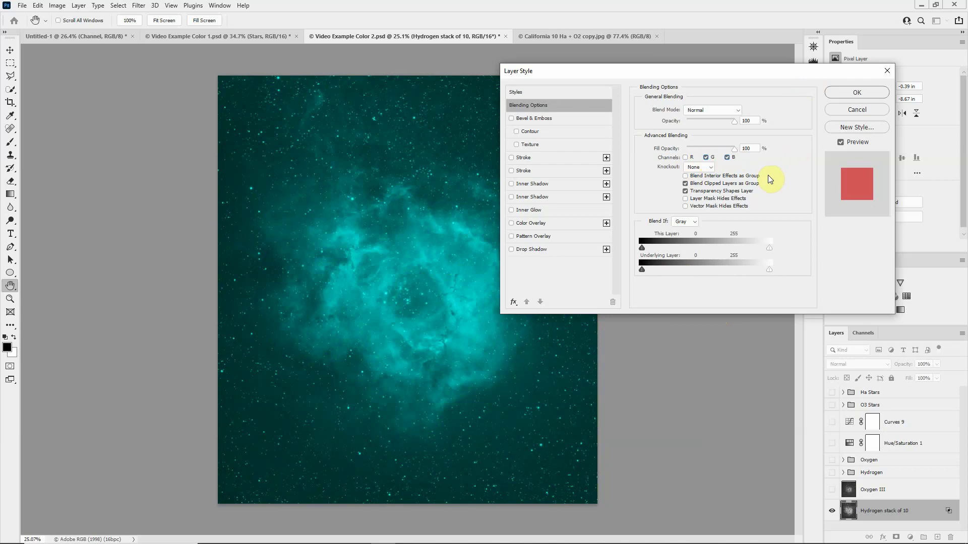
click(687, 158)
click(685, 157)
click(705, 157)
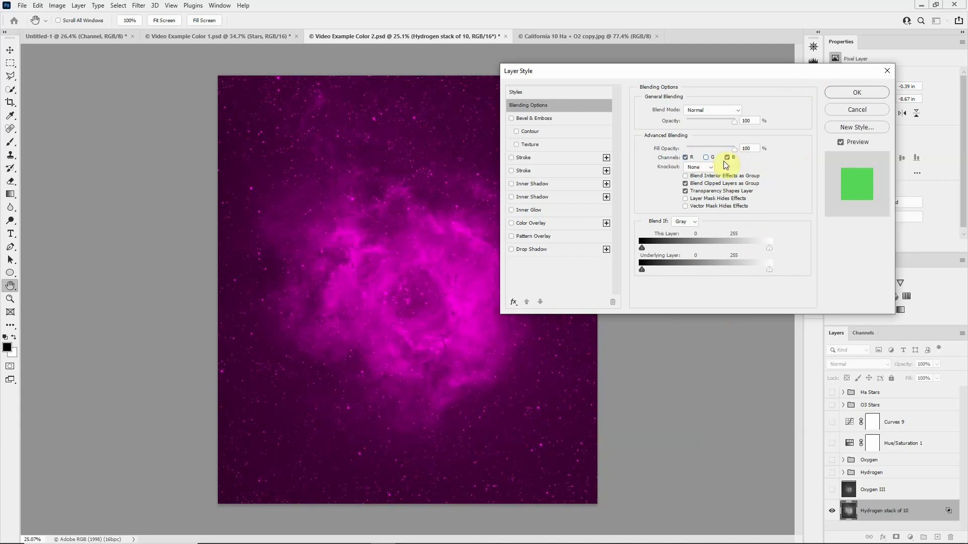
click(728, 156)
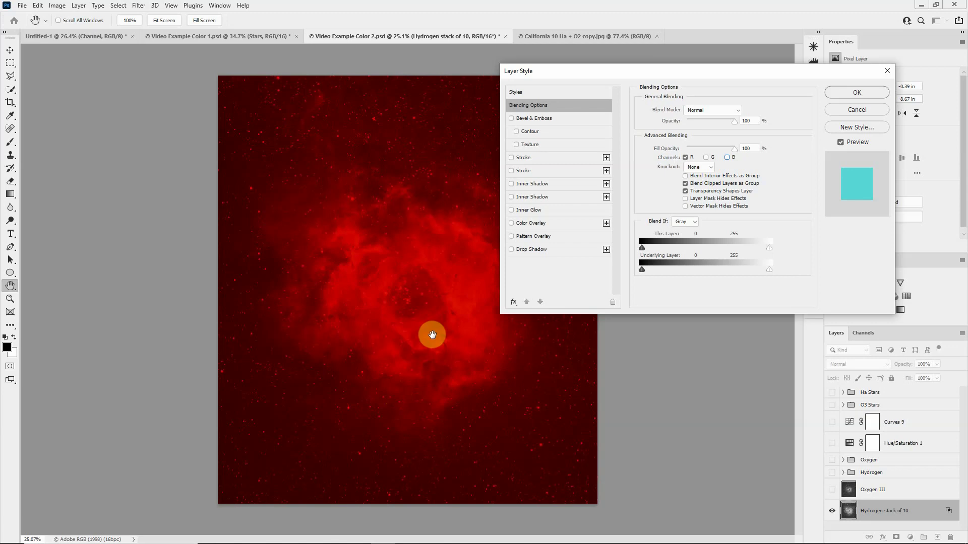
click(863, 109)
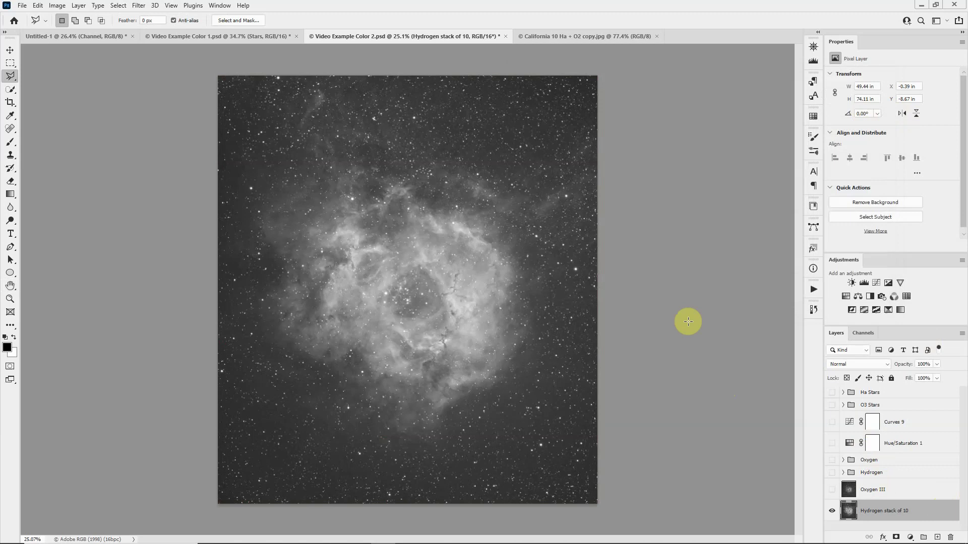
Restrict Hydrogen stack of 10's blending to the R channel so the nebula turns red, then reopen its blending options
double_click(935, 503)
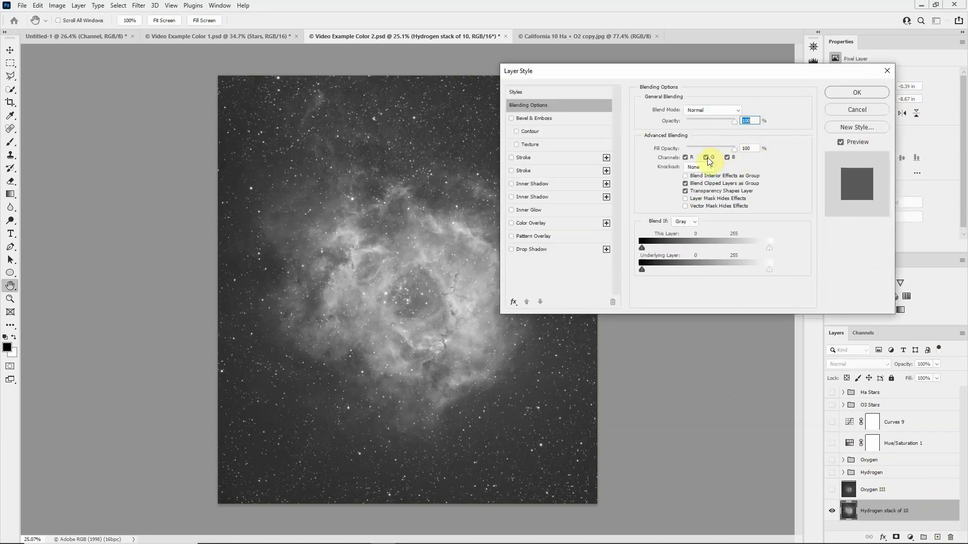
click(706, 158)
click(726, 157)
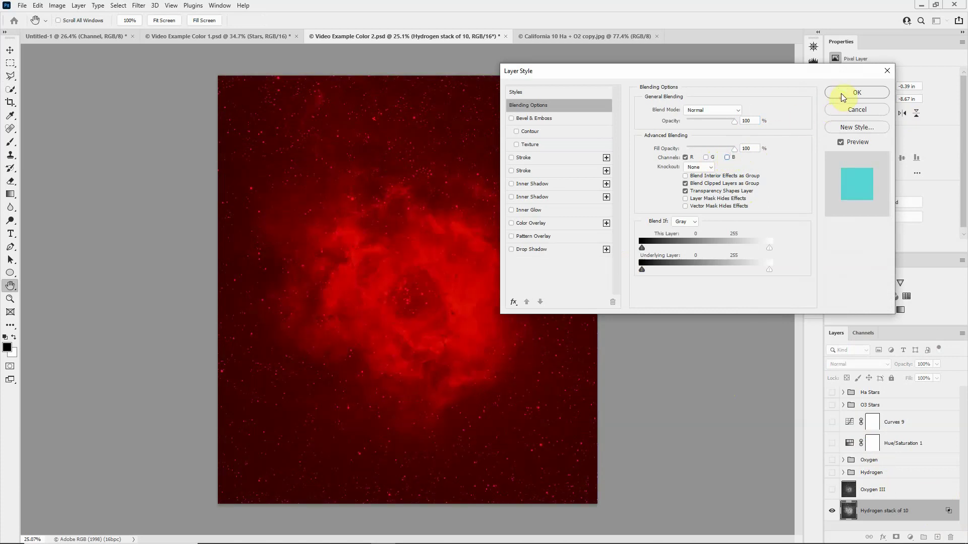
click(842, 92)
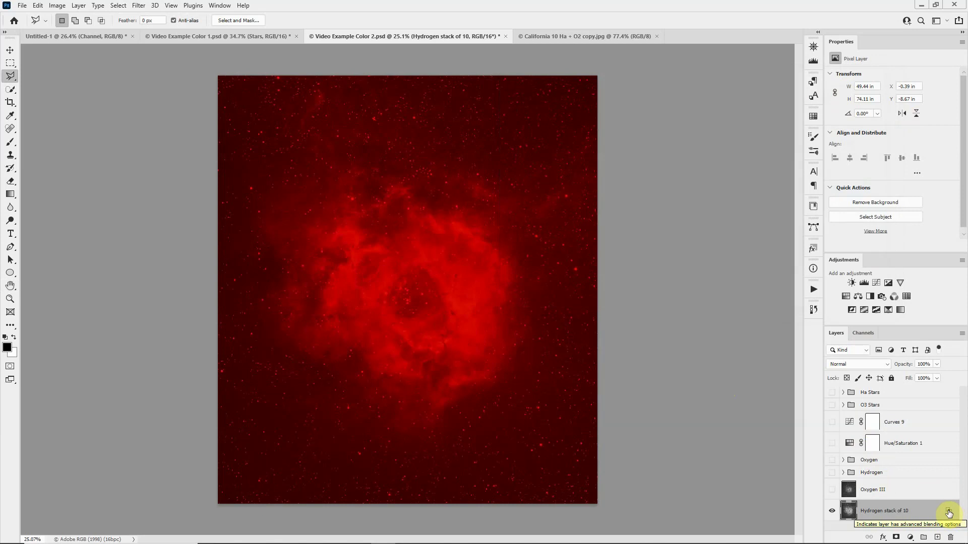
double_click(948, 513)
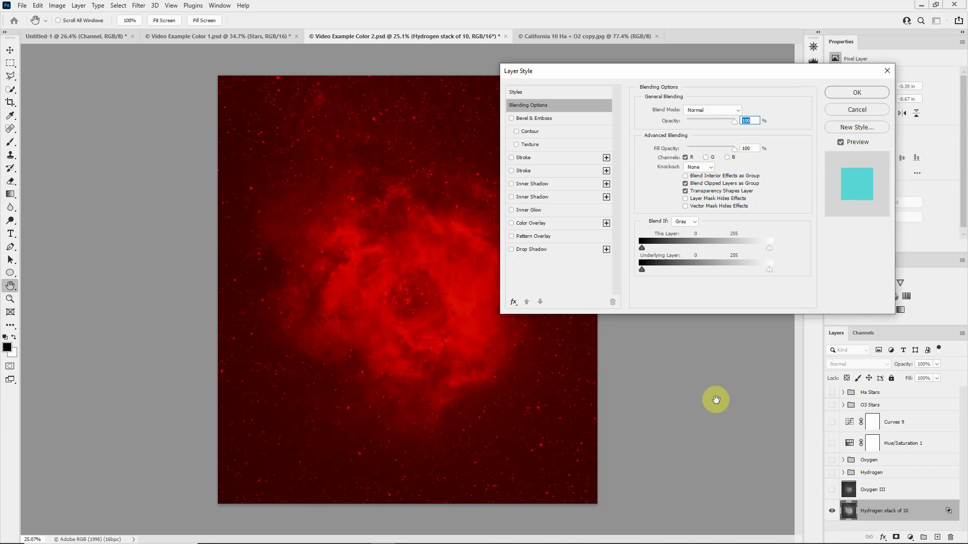
Re-enable the G and B blending channels on Hydrogen stack of 10, restoring a grayscale nebula
click(856, 109)
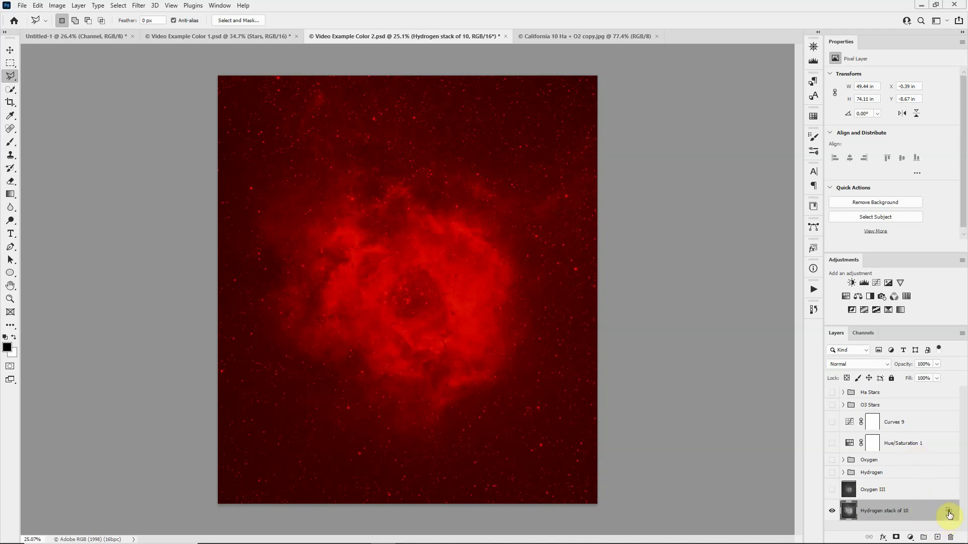
double_click(949, 514)
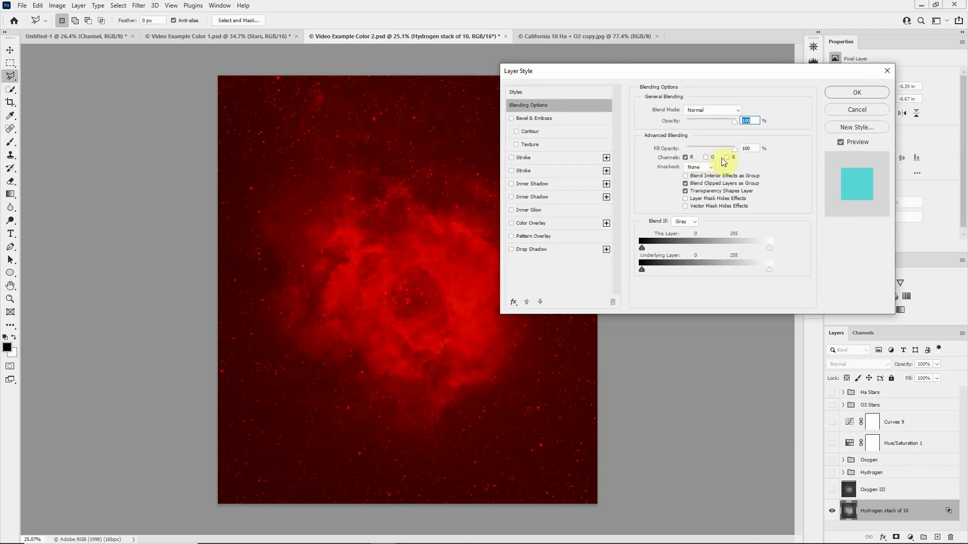
click(706, 158)
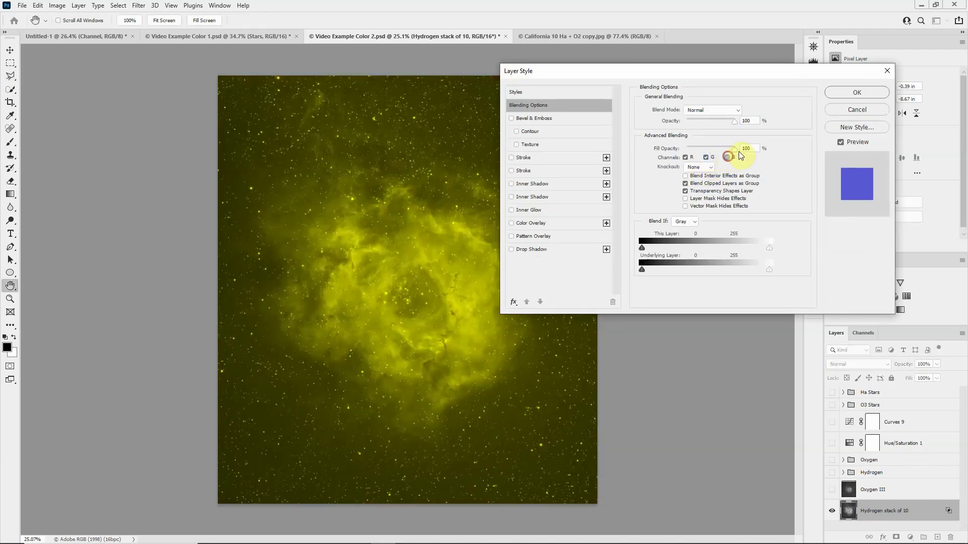
click(727, 158)
click(839, 93)
key(l)
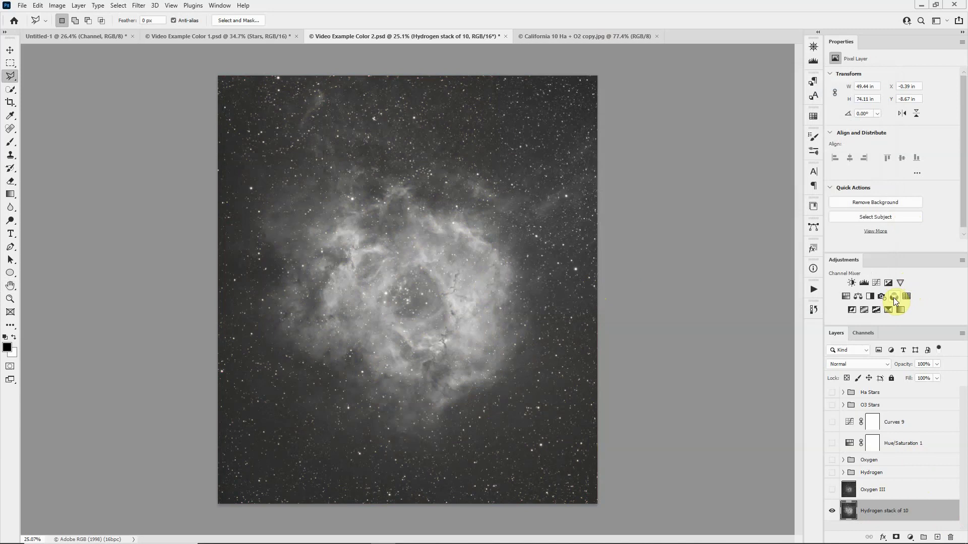
Add a Channel Mixer layer and lower its Green output to about +7, turning the nebula magenta
click(893, 297)
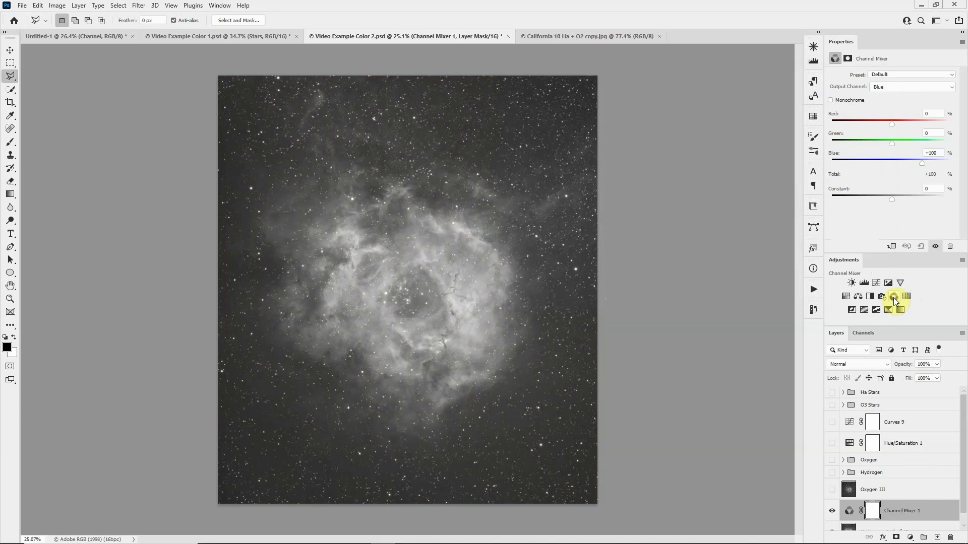
click(895, 87)
click(890, 96)
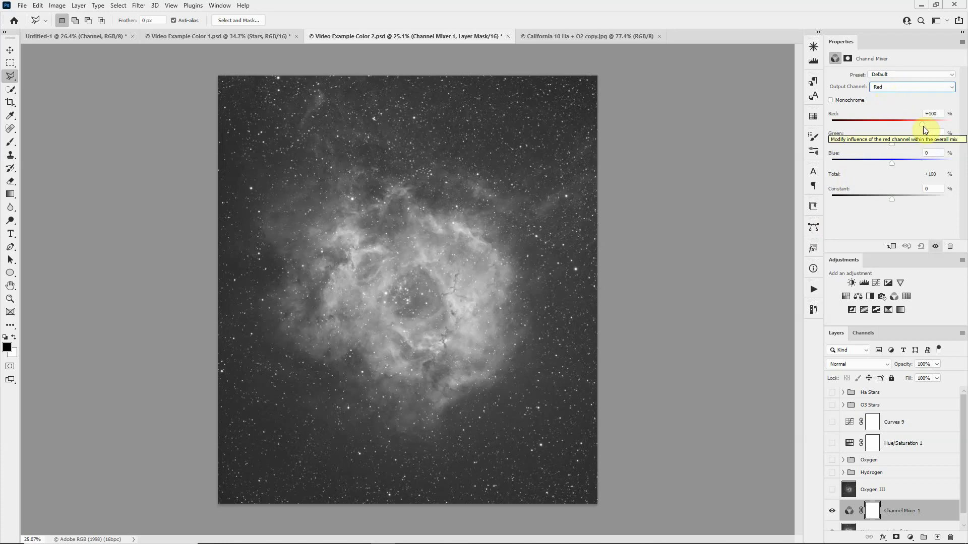
click(913, 86)
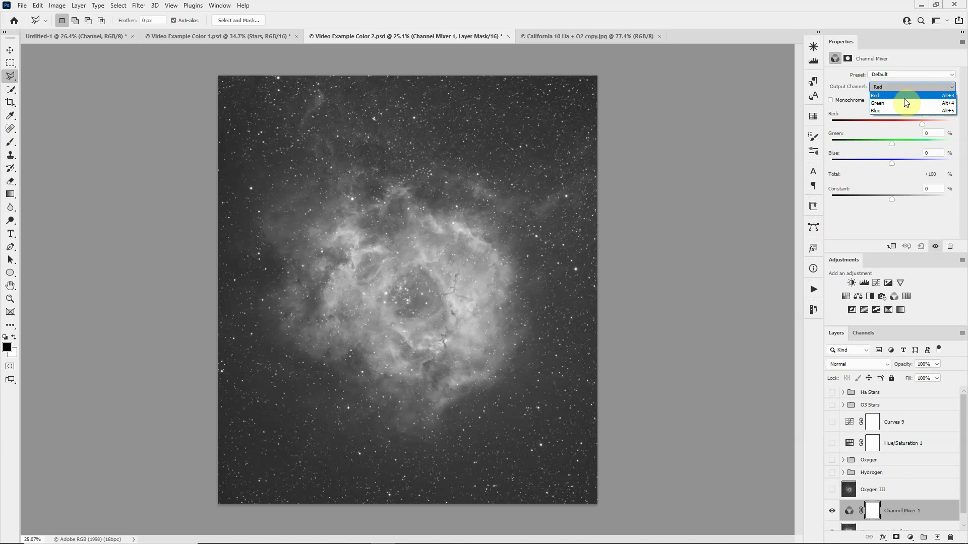
click(904, 98)
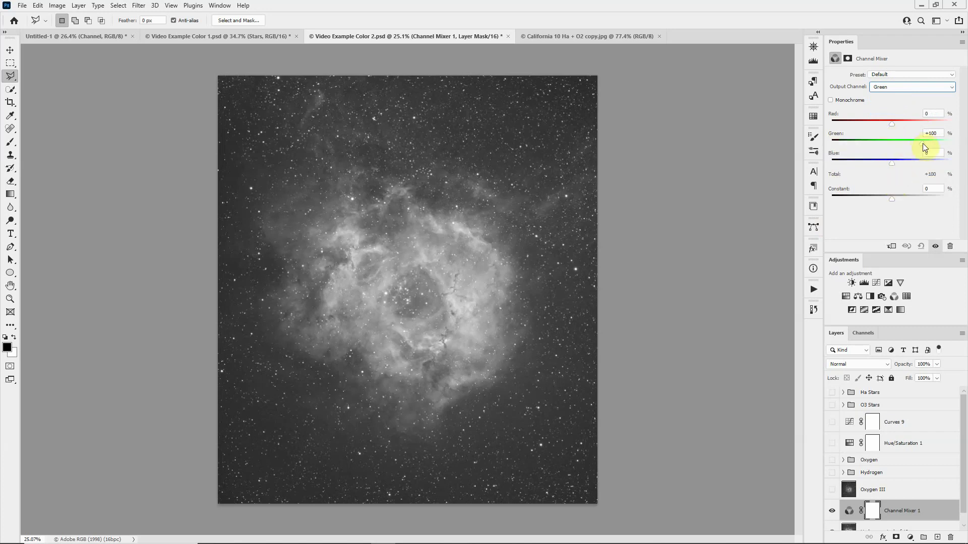
drag(922, 143, 894, 143)
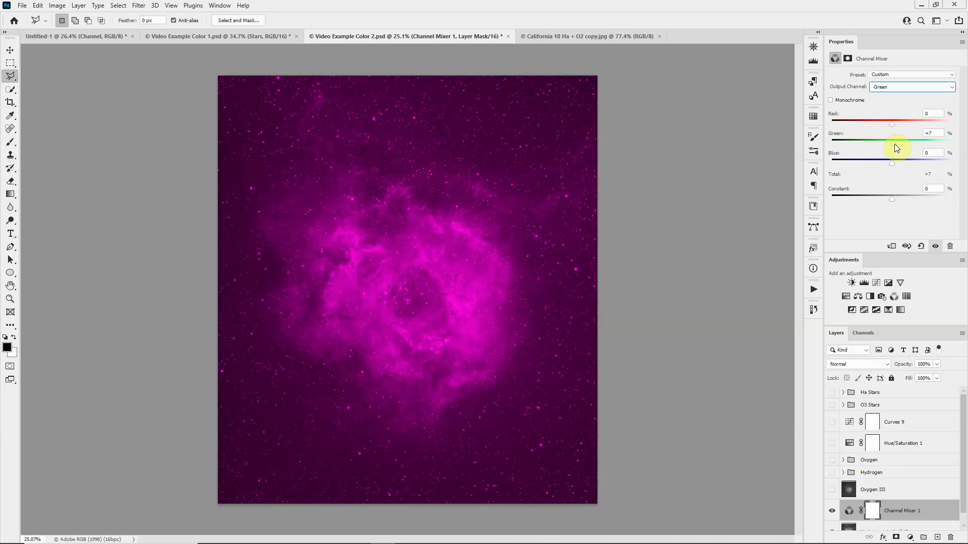
Lower the Channel Mixer's Blue output to about +2 so the nebula turns red
click(891, 88)
click(888, 113)
click(897, 90)
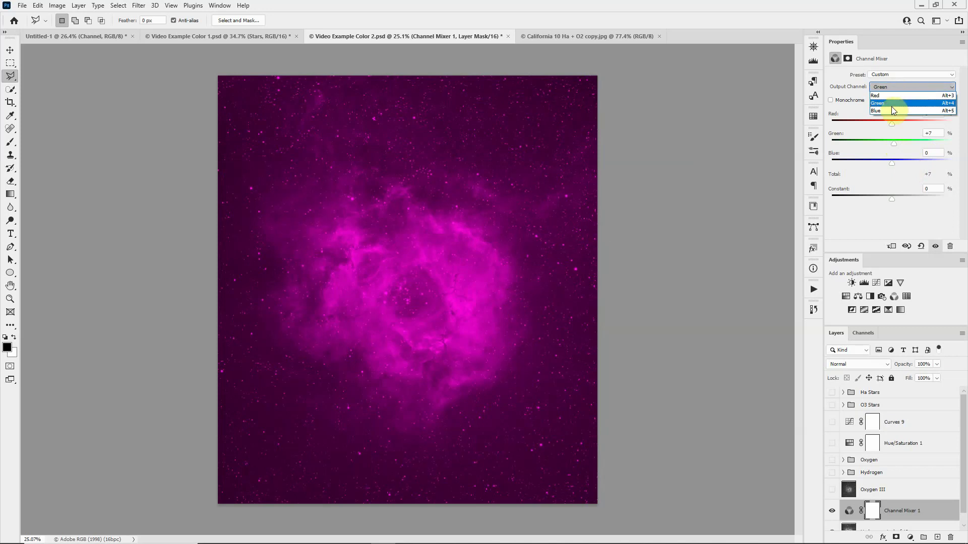
click(891, 112)
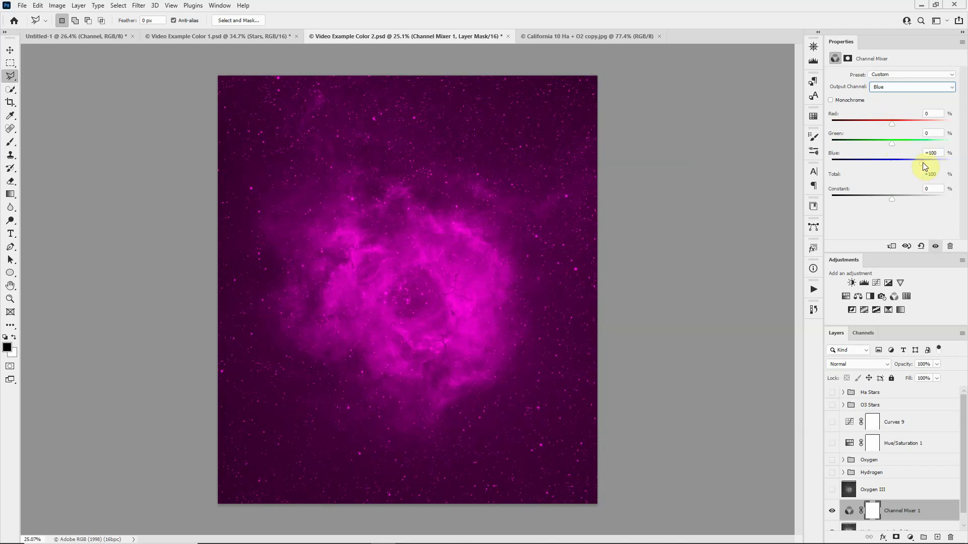
drag(911, 168, 861, 166)
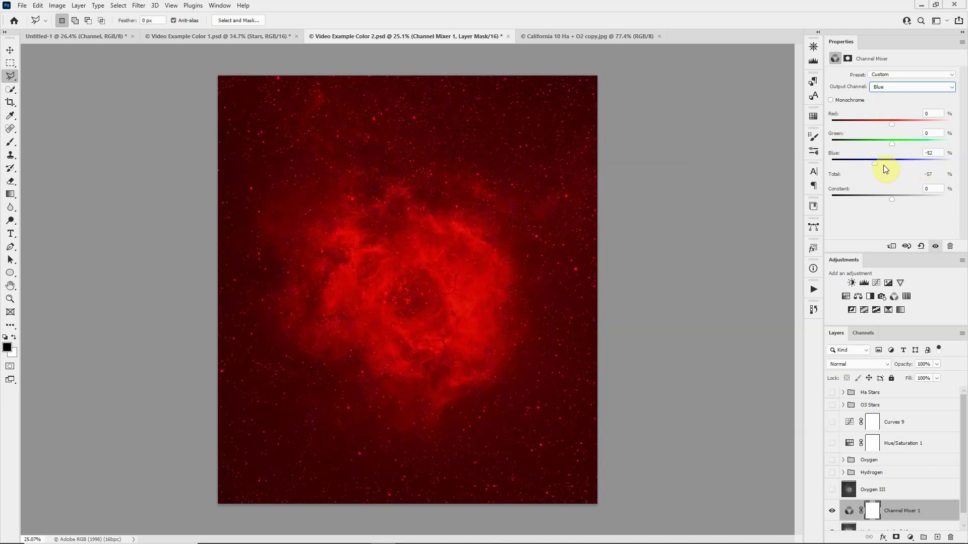
drag(894, 166, 892, 167)
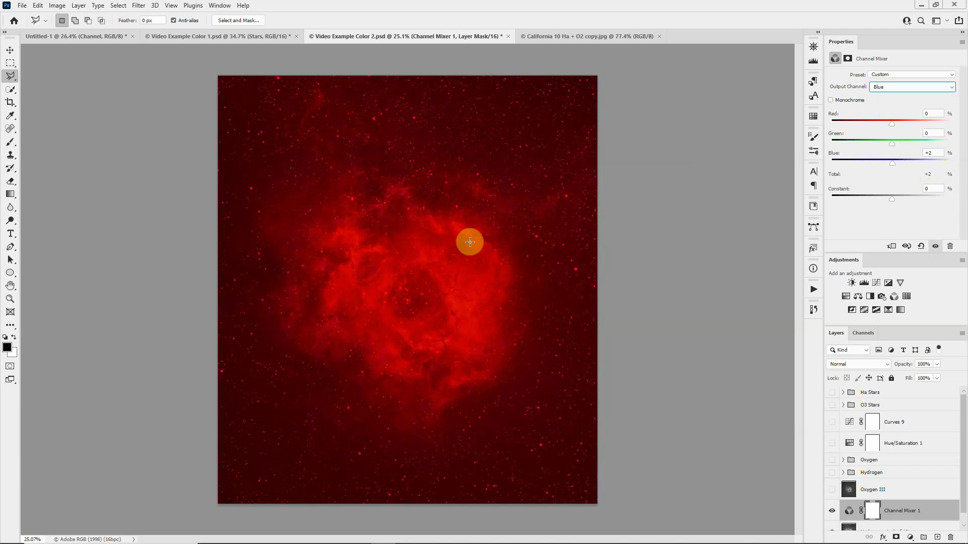
scroll(895, 471, down, 1)
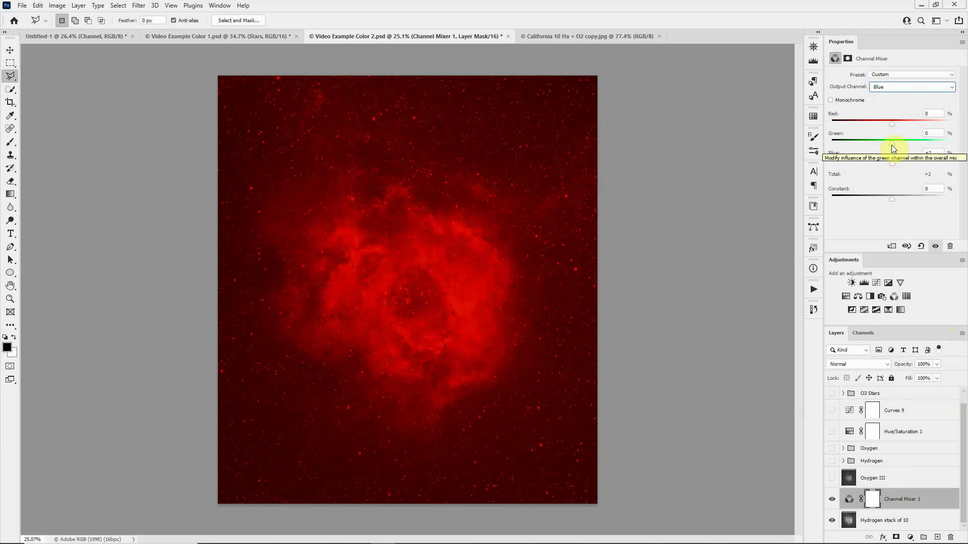
Raise the Green output to +30 for an orange nebula, then delete the Channel Mixer 1 layer
click(893, 90)
click(891, 102)
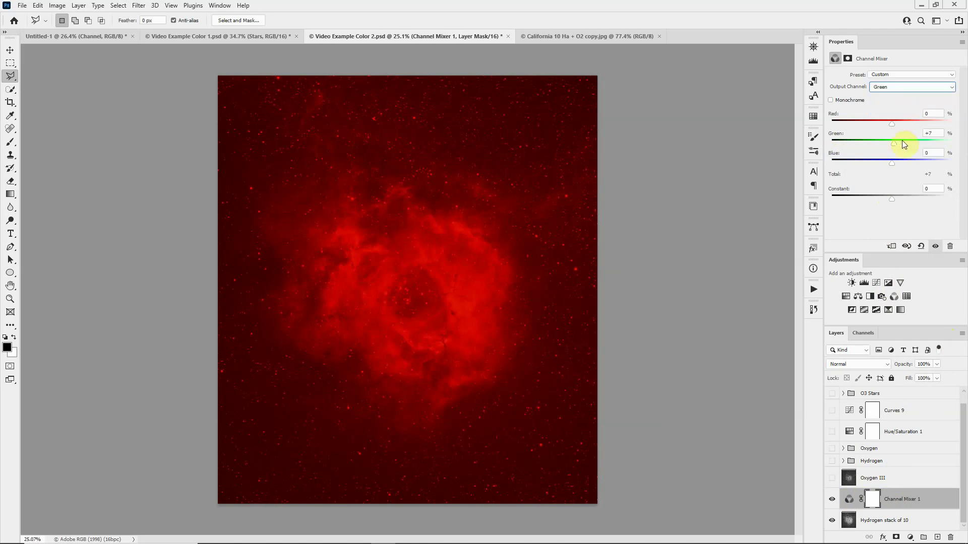
mouse_move(897, 145)
mouse_down()
mouse_move(889, 146)
mouse_move(904, 147)
mouse_move(901, 167)
mouse_move(901, 145)
mouse_up()
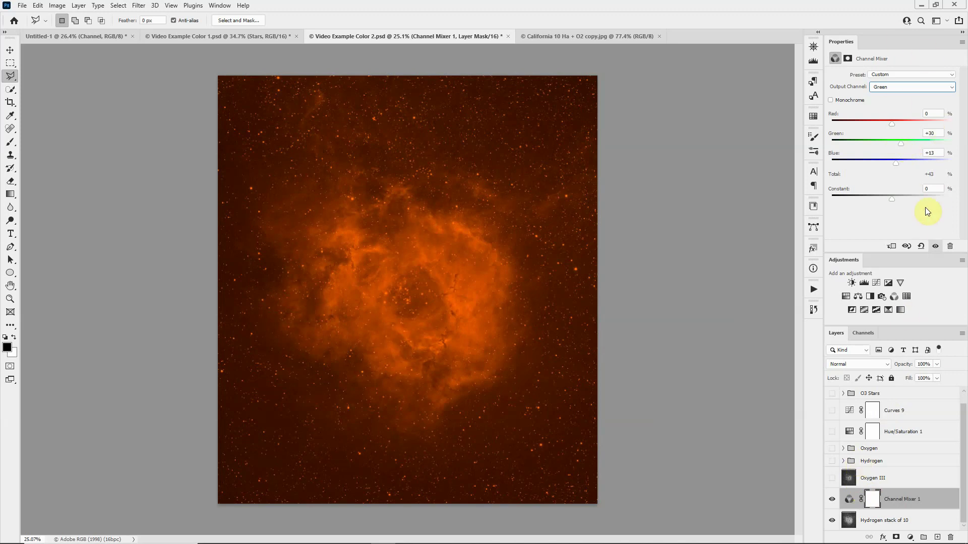
click(949, 247)
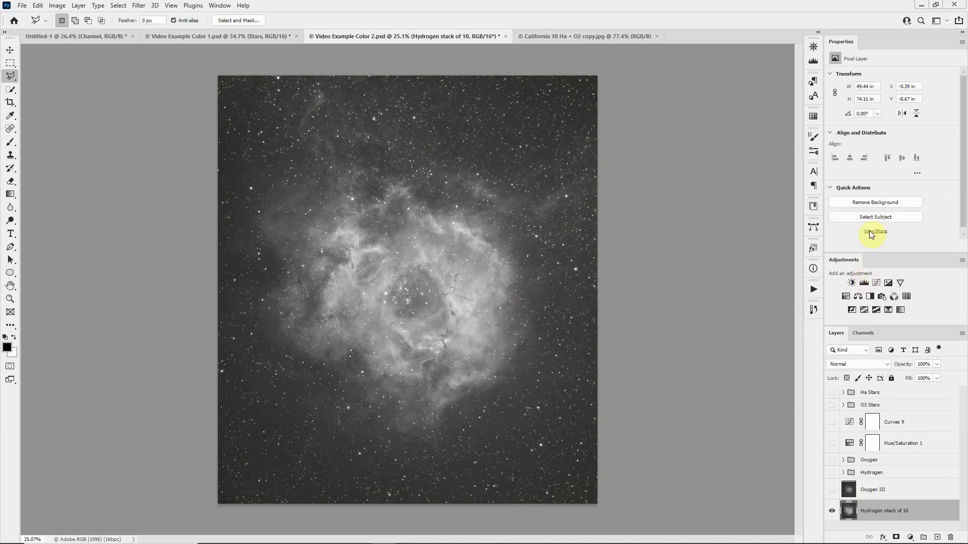
Add a colorized Hue/Saturation layer tinting the nebula red at Saturation 57, with Lightness tweaked
click(847, 299)
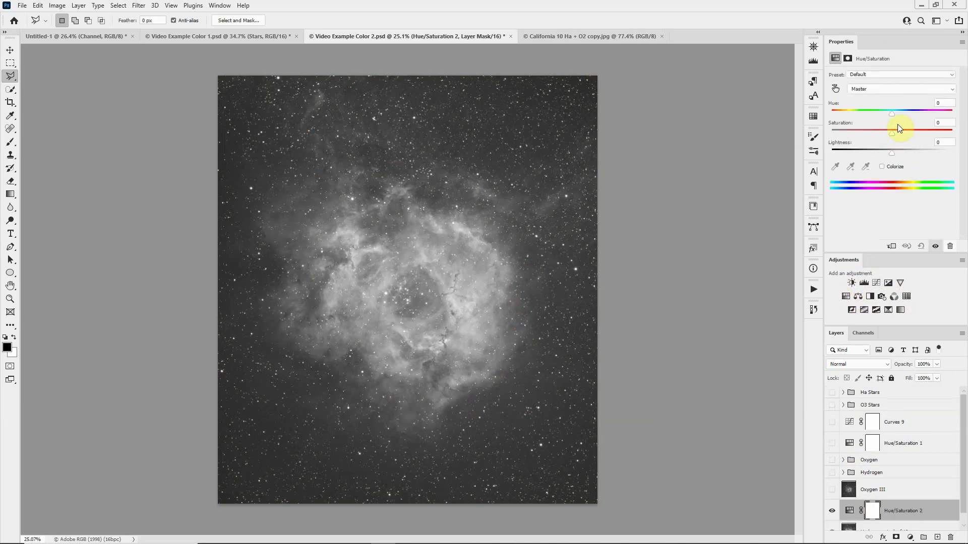
click(882, 166)
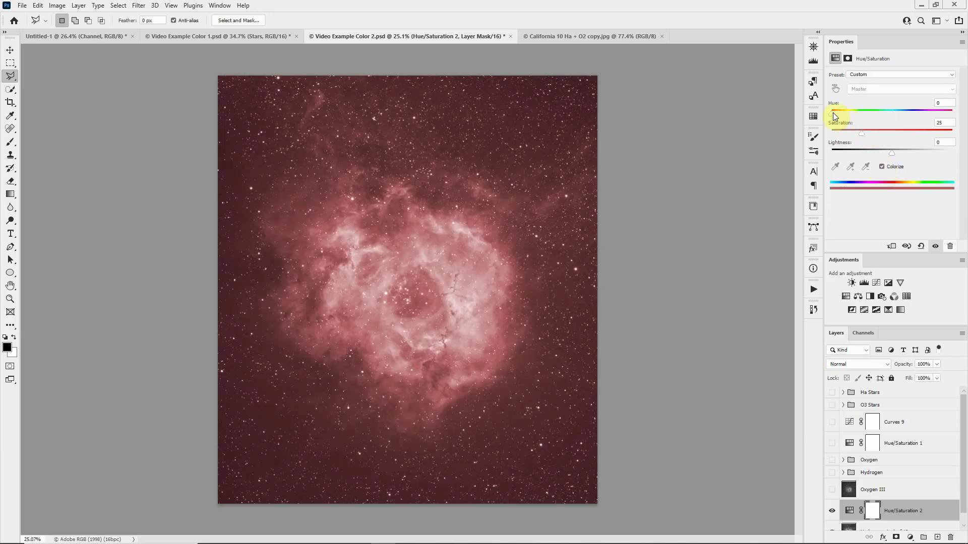
drag(844, 115, 934, 123)
drag(860, 133, 824, 116)
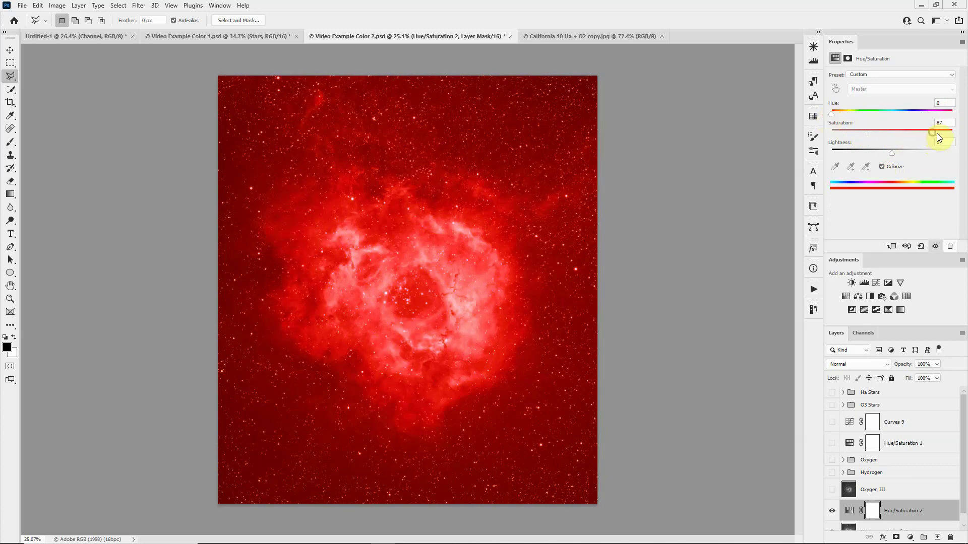
drag(925, 139, 903, 139)
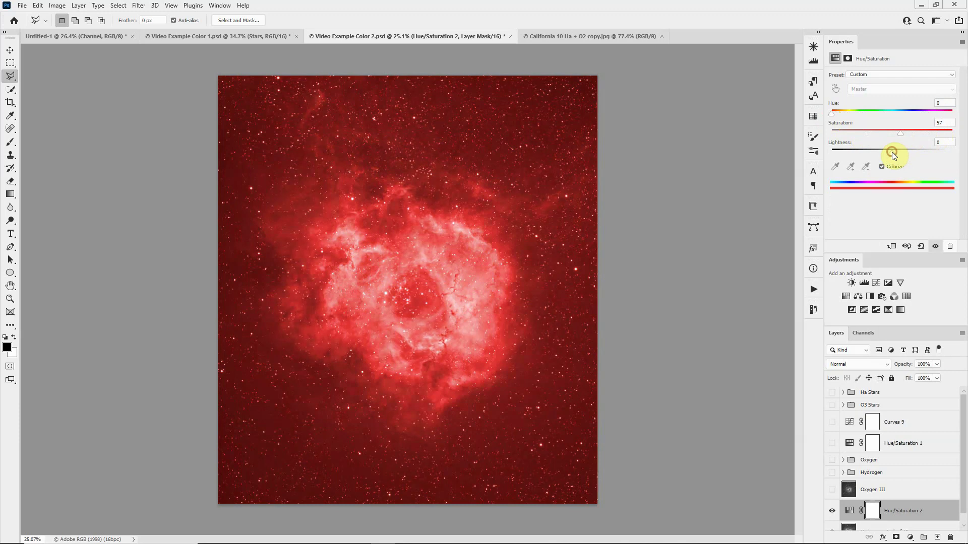
drag(892, 152, 894, 157)
Delete the Hue/Saturation 2 layer and add a Curves layer with a raised midtone point
click(949, 247)
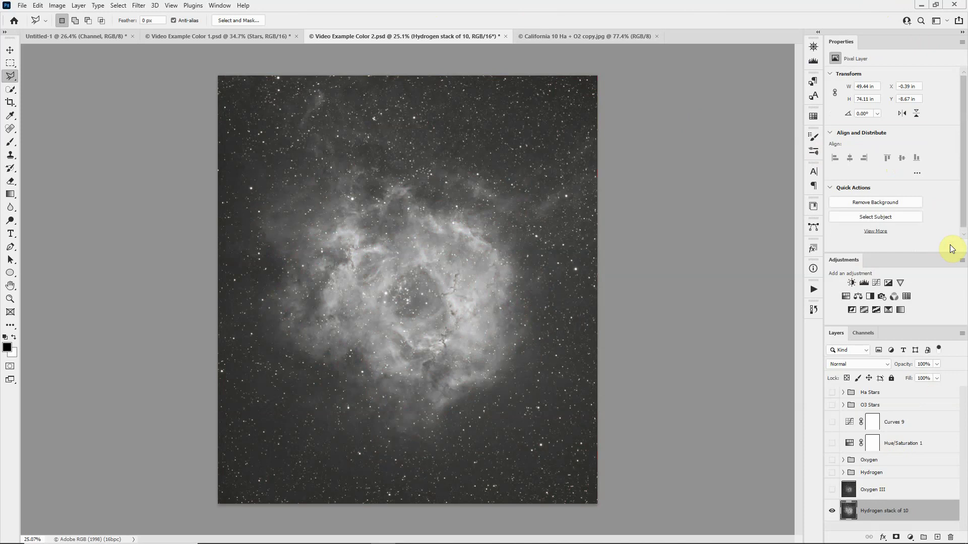
click(875, 282)
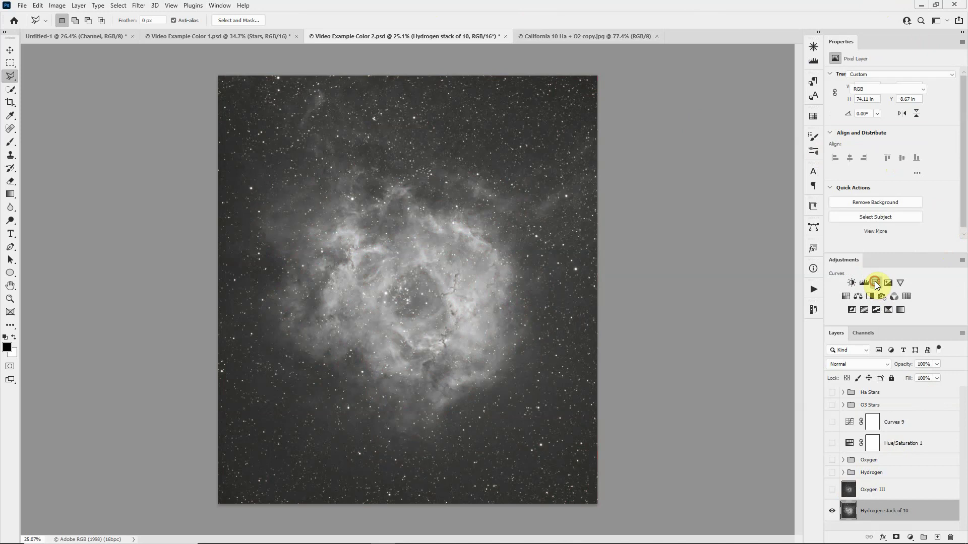
scroll(842, 444, down, 1)
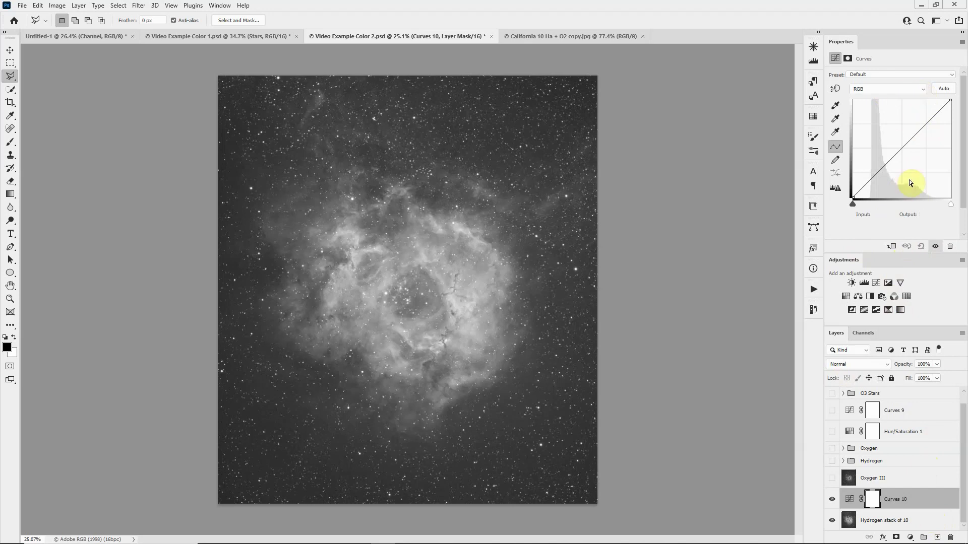
drag(901, 146, 909, 233)
Look through the Red, Green and Blue curves, then drag the Green curve's top point down to 0
click(895, 89)
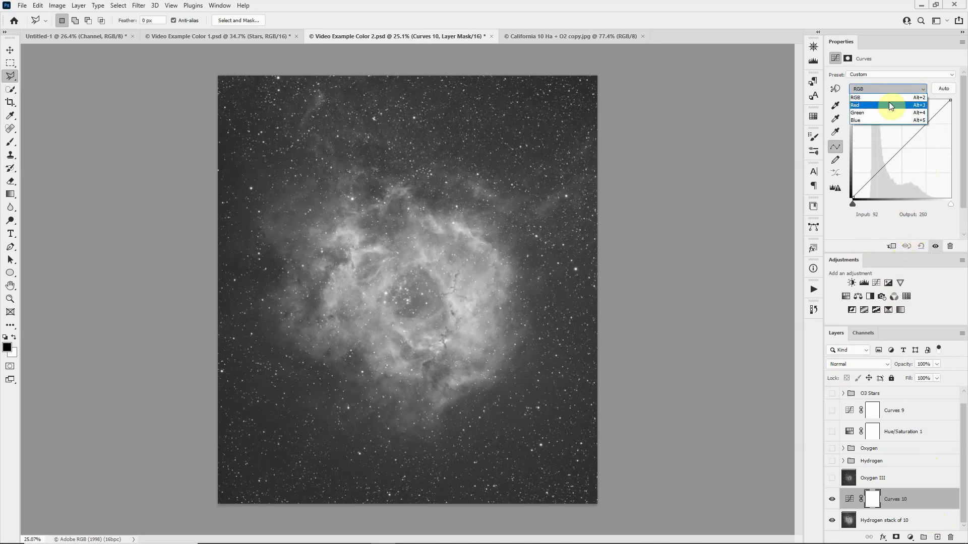
click(889, 104)
click(887, 89)
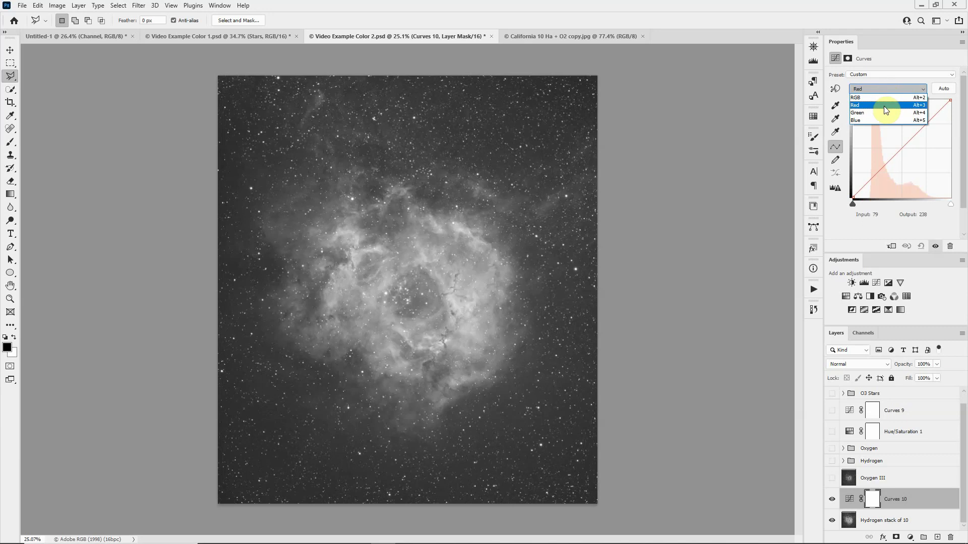
click(882, 111)
click(879, 90)
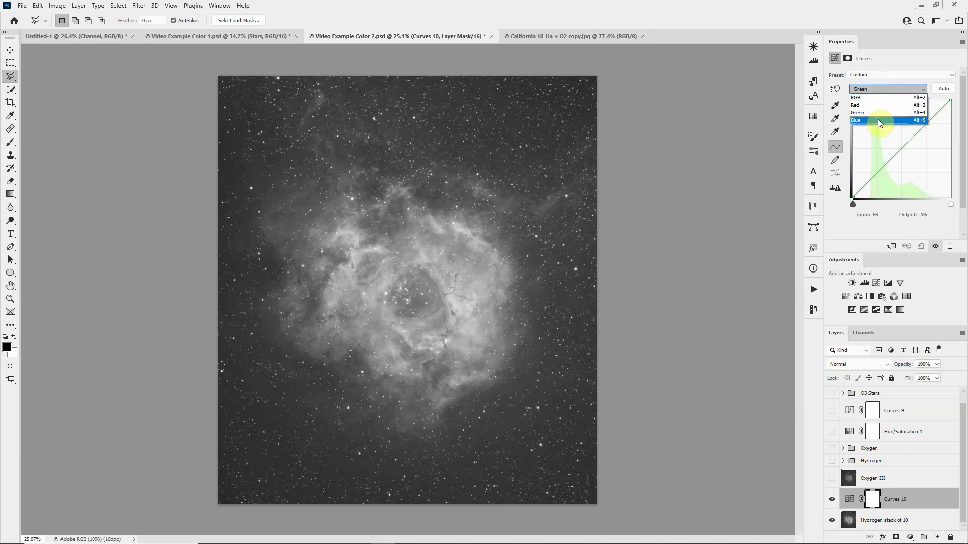
click(878, 119)
click(875, 87)
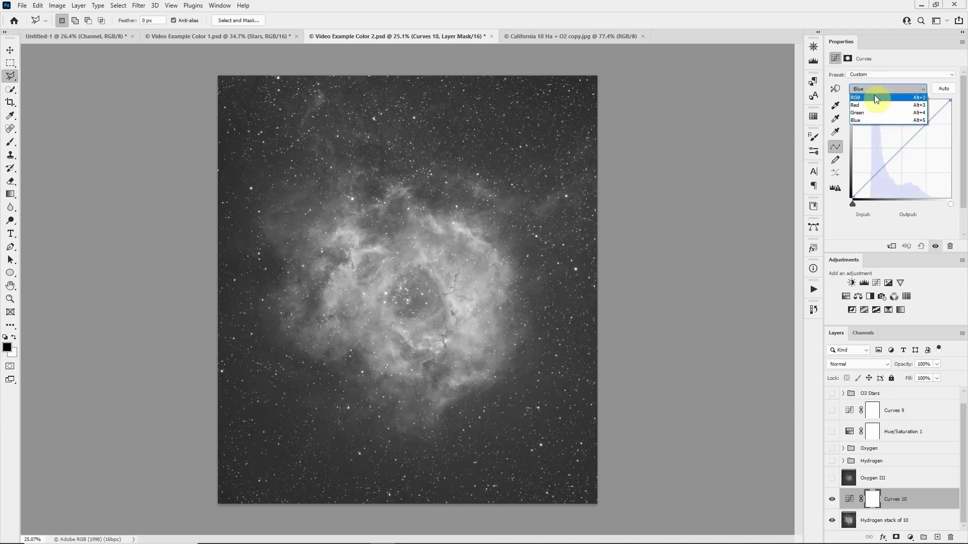
click(873, 112)
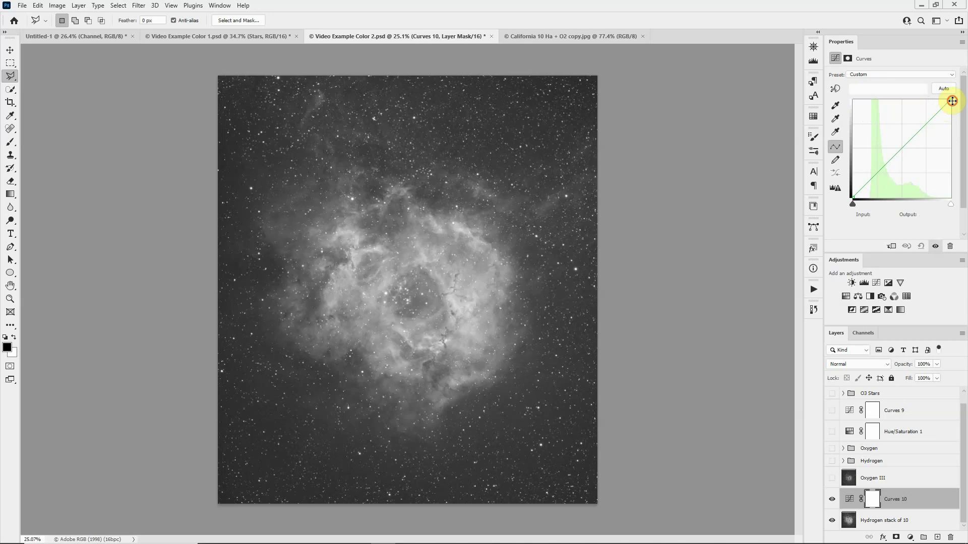
drag(952, 101, 966, 218)
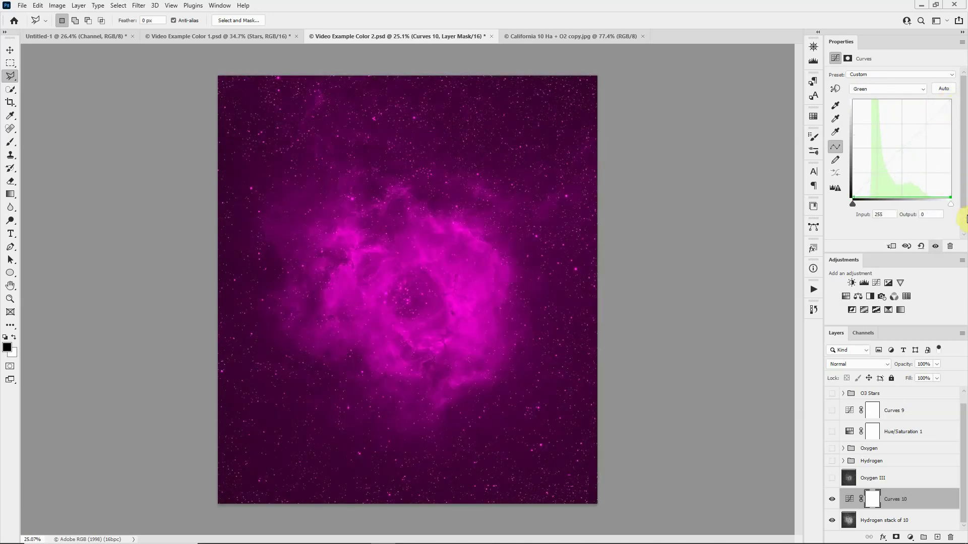
Drag the Blue curve's top point down to 0, leaving the nebula red
click(880, 89)
click(886, 125)
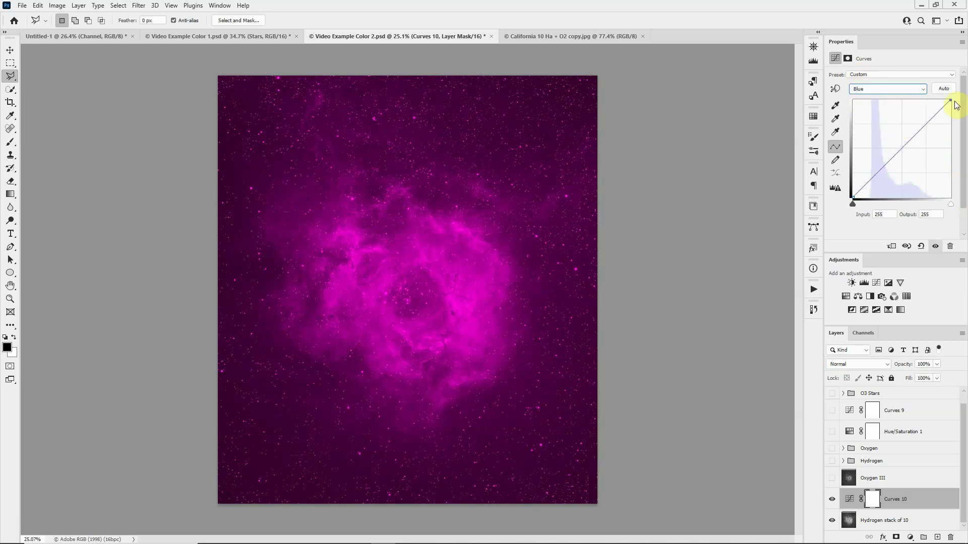
drag(951, 100, 965, 227)
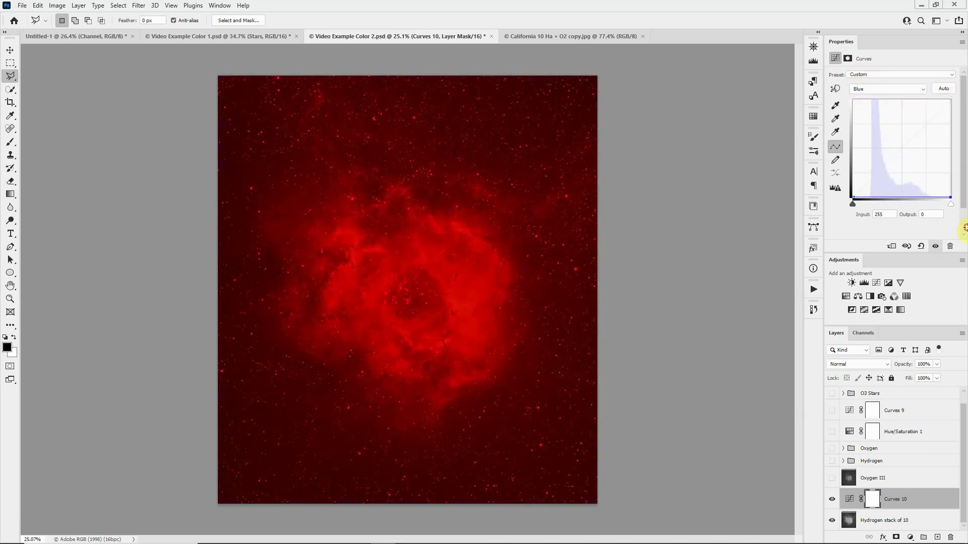
drag(461, 374, 506, 323)
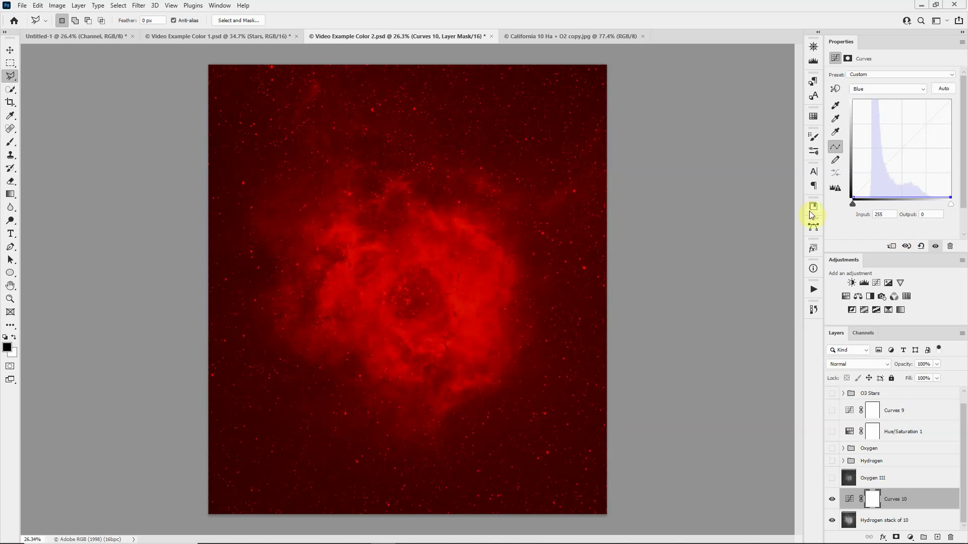
Raise the Green curve's top point to about 82, then delete the Curves 10 layer
click(867, 91)
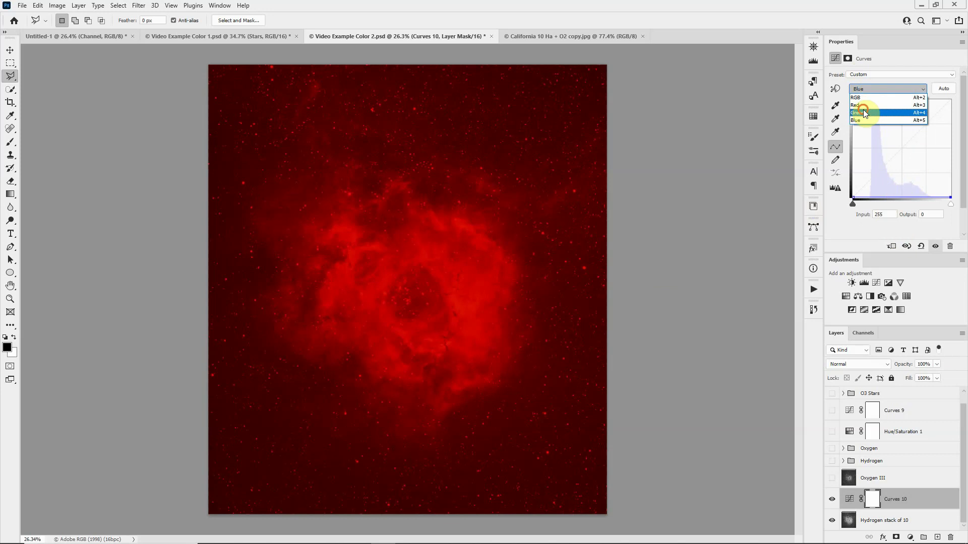
click(864, 113)
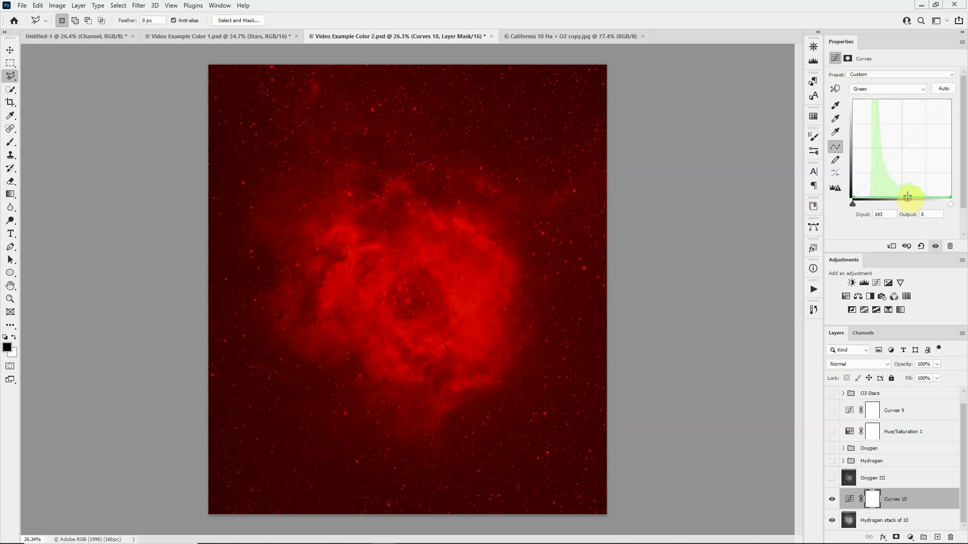
drag(907, 197, 914, 266)
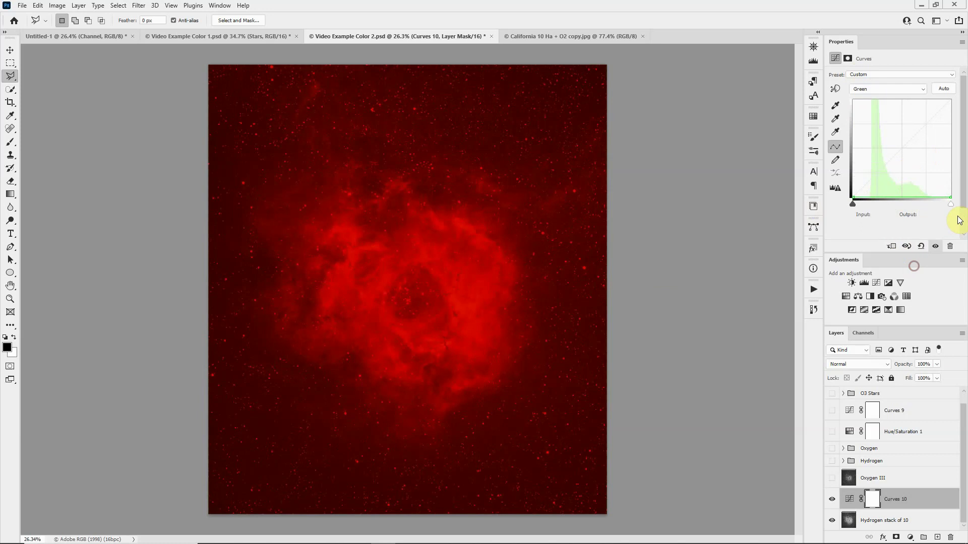
drag(950, 198, 957, 168)
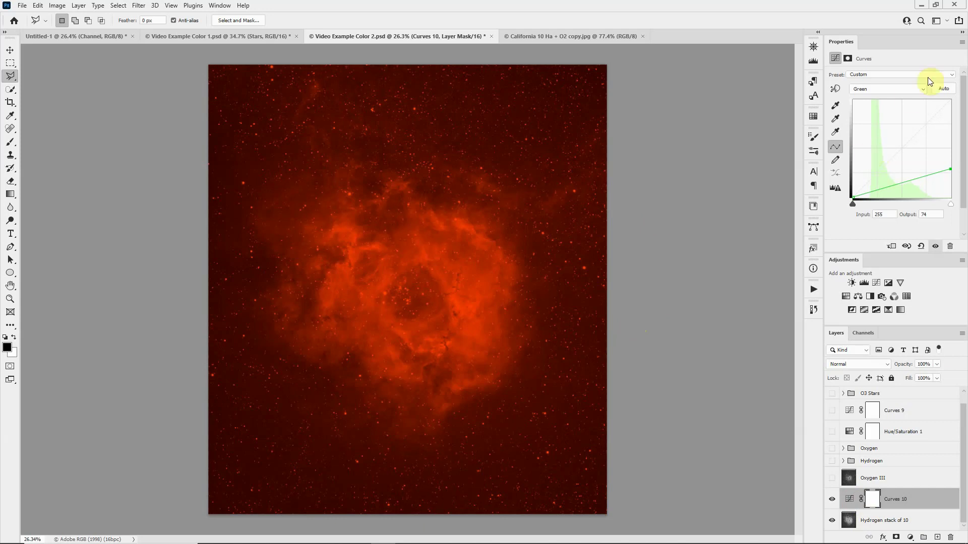
click(950, 247)
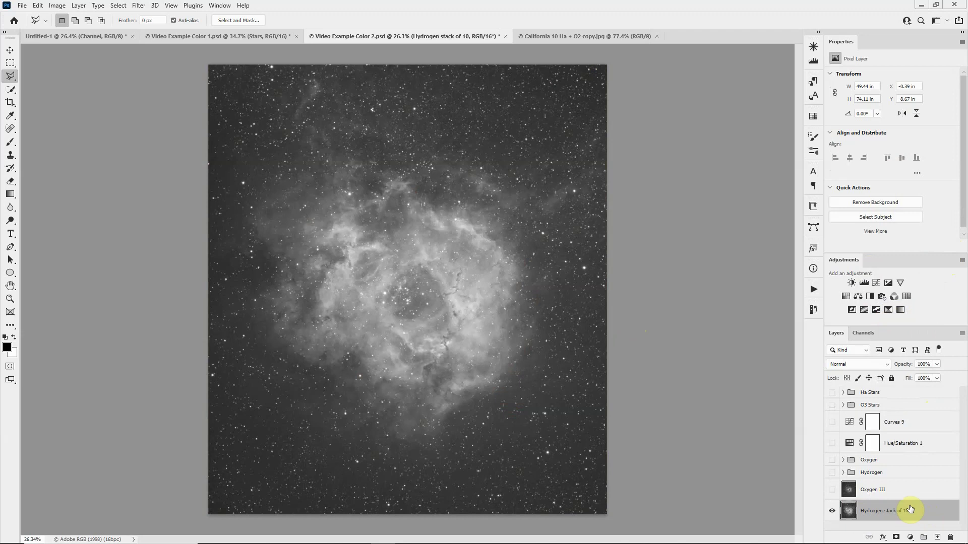
Add a new Layer 1 and fill it with pure red #FF0000
click(937, 538)
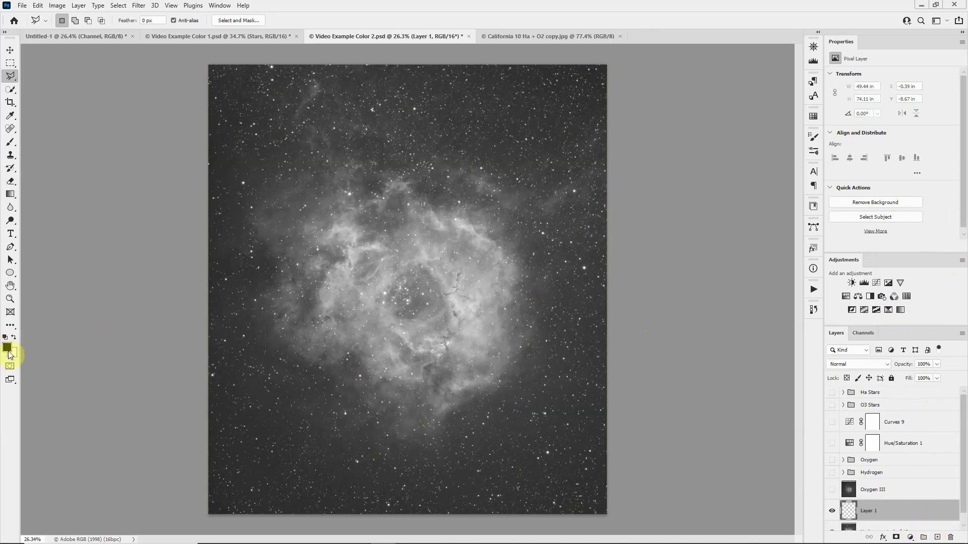
key(i)
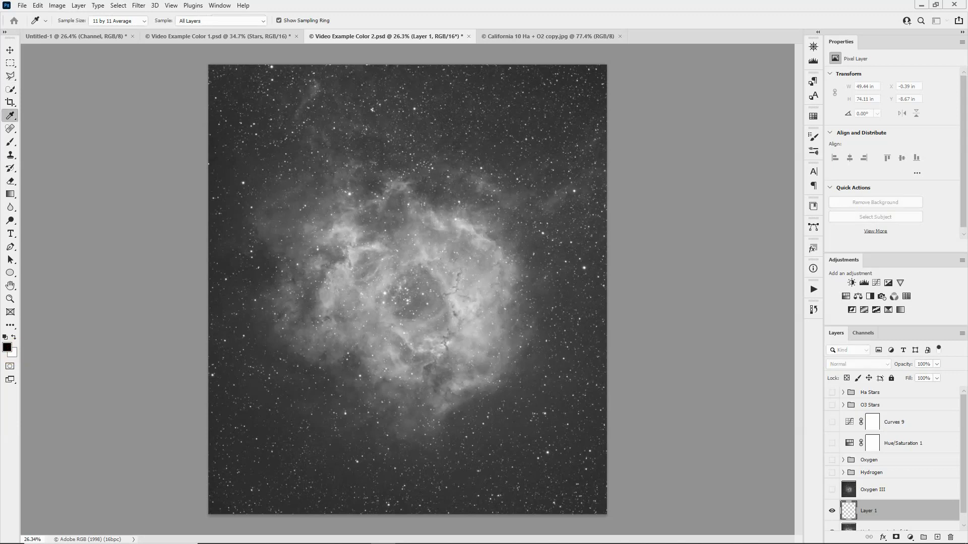
click(7, 347)
click(239, 232)
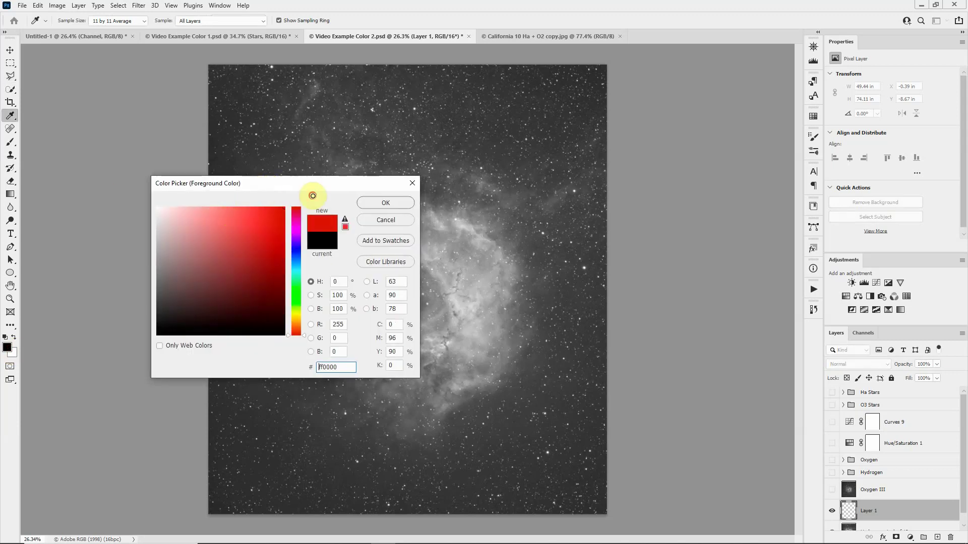
click(385, 203)
key(l)
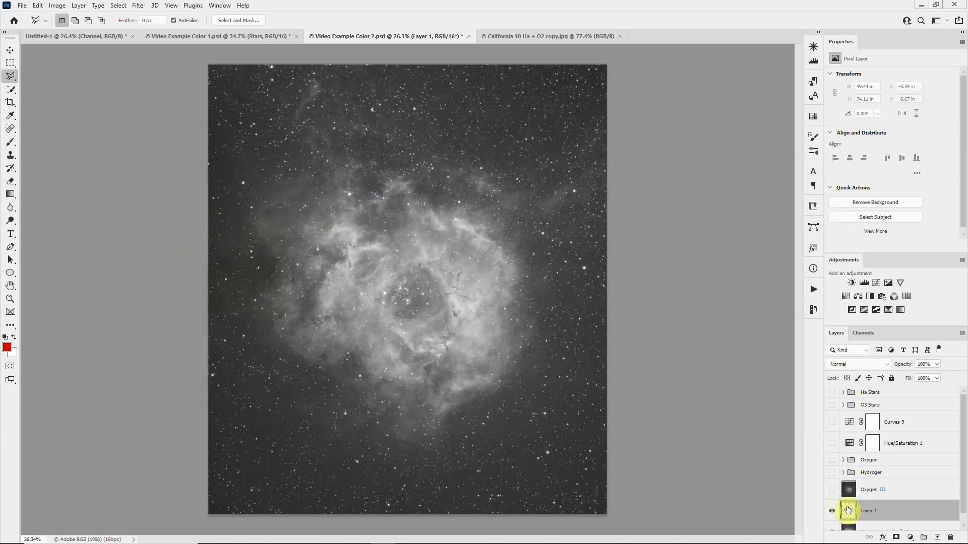
key(alt+BackSpace)
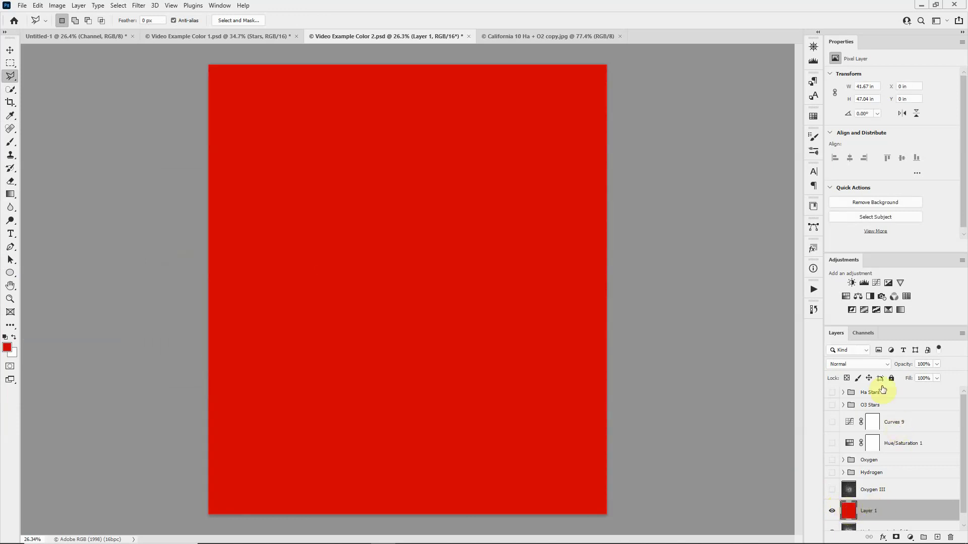
Set Layer 1's blend mode to Darken, then delete the red layer
click(873, 365)
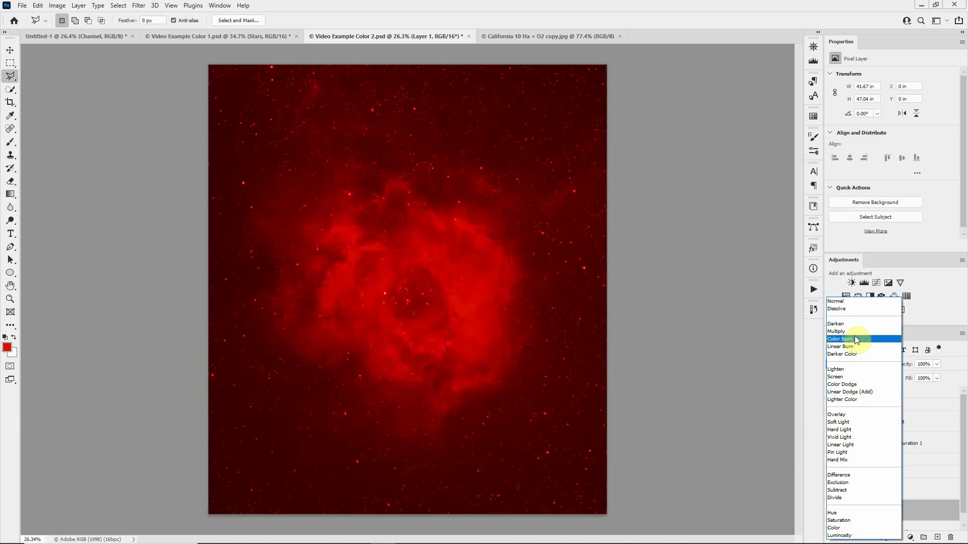
click(855, 327)
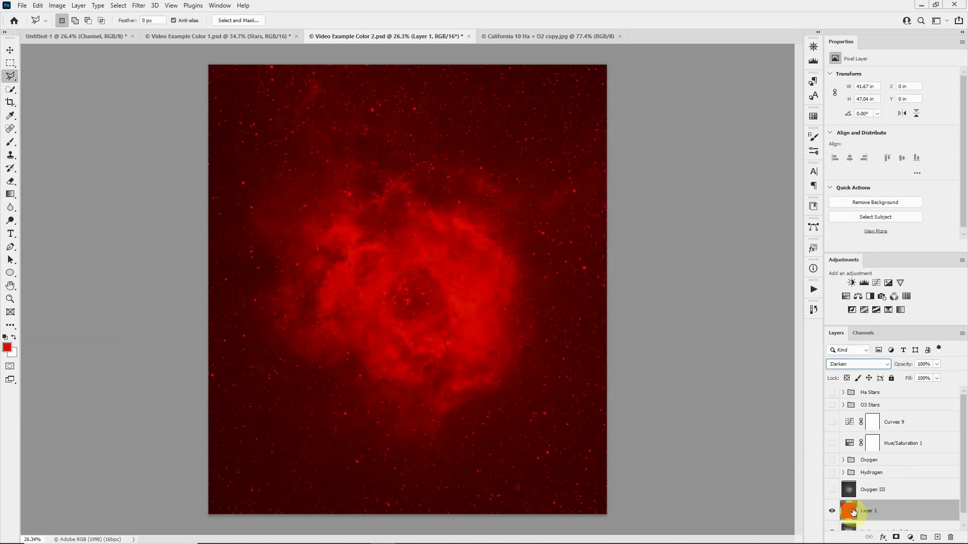
scroll(851, 514, down, 1)
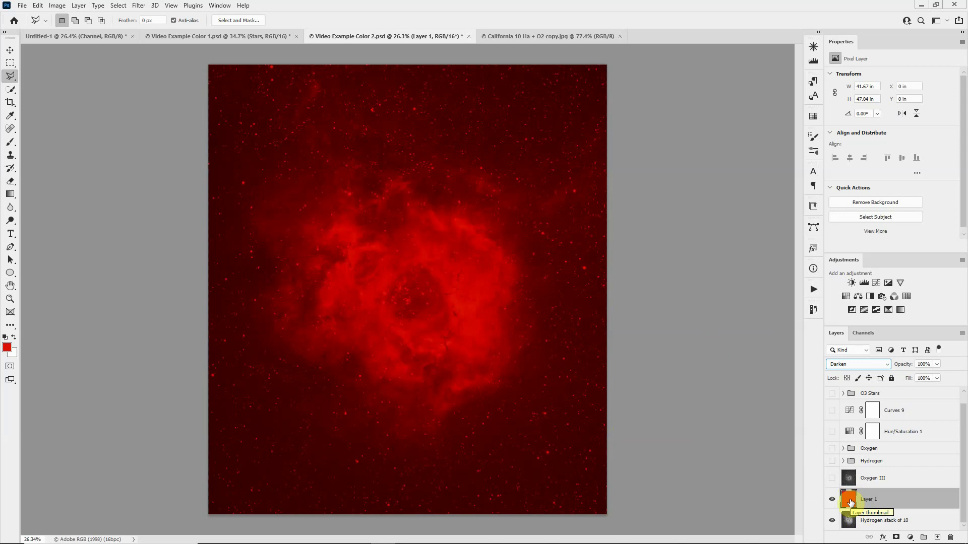
drag(850, 501, 954, 538)
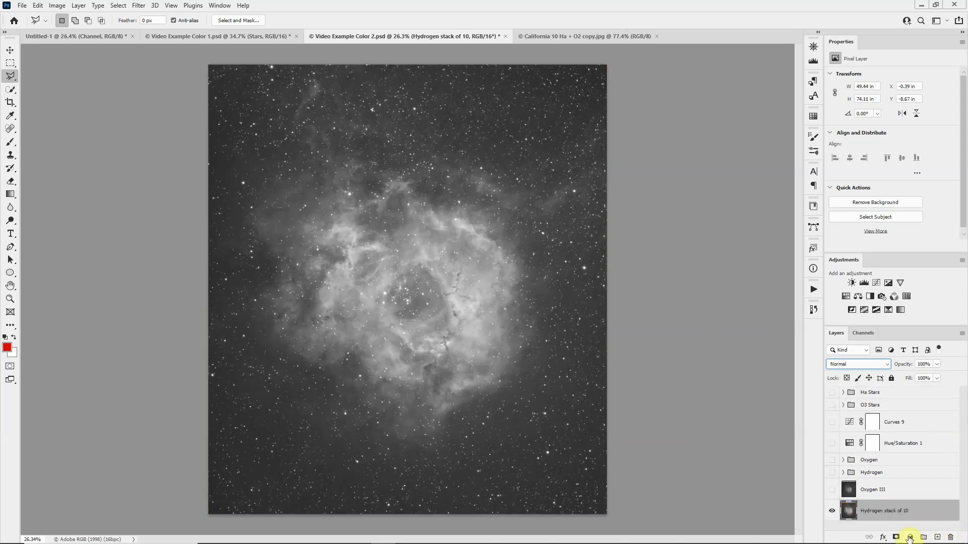
Add a red Solid Color fill layer in Darken blend mode
click(910, 537)
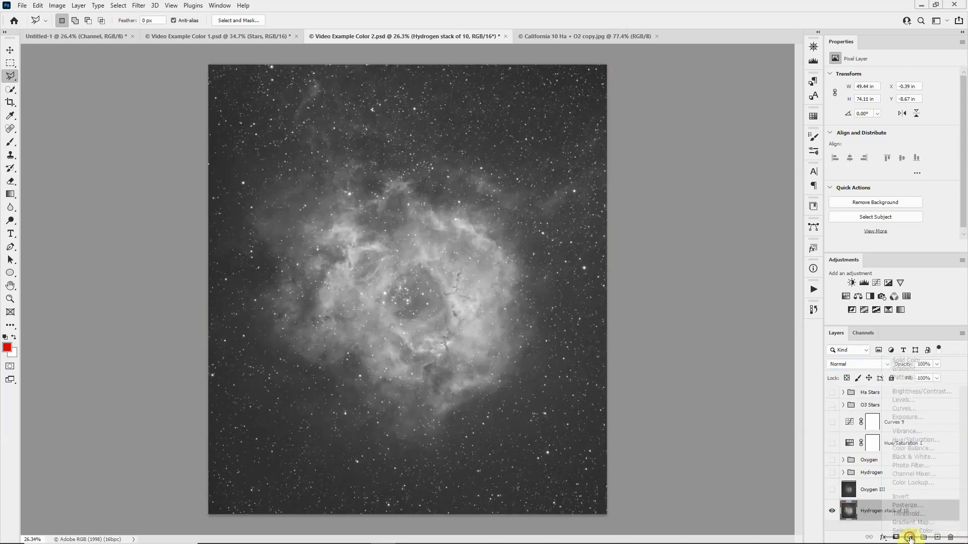
click(919, 362)
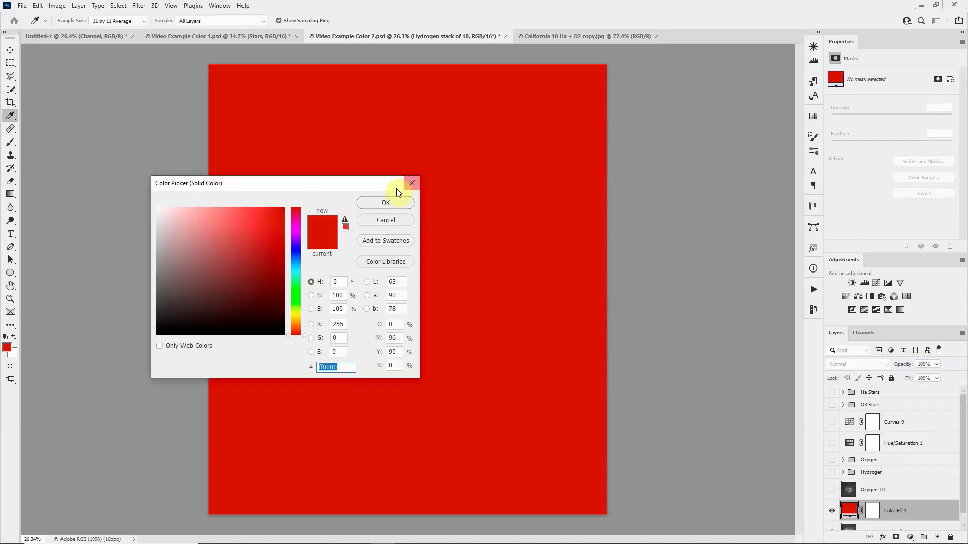
click(394, 202)
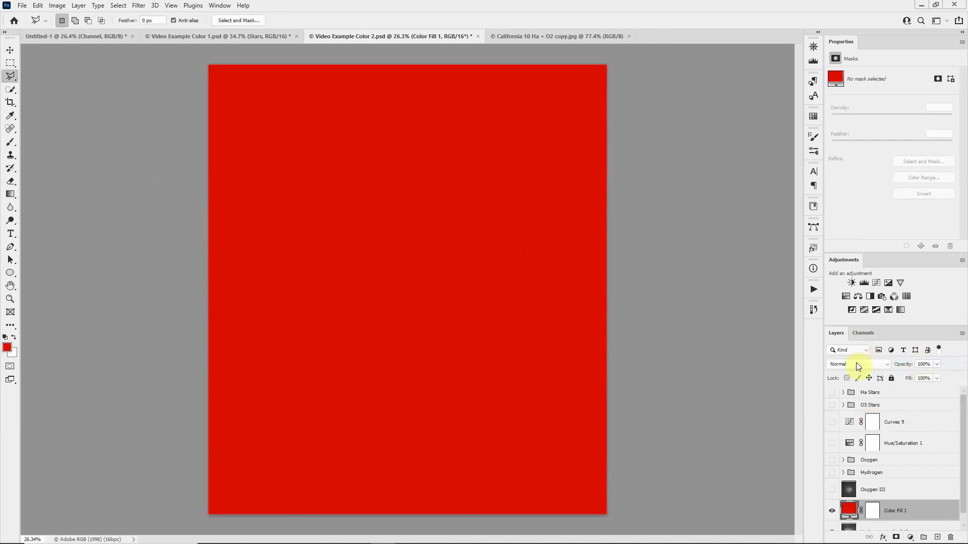
click(856, 361)
click(856, 328)
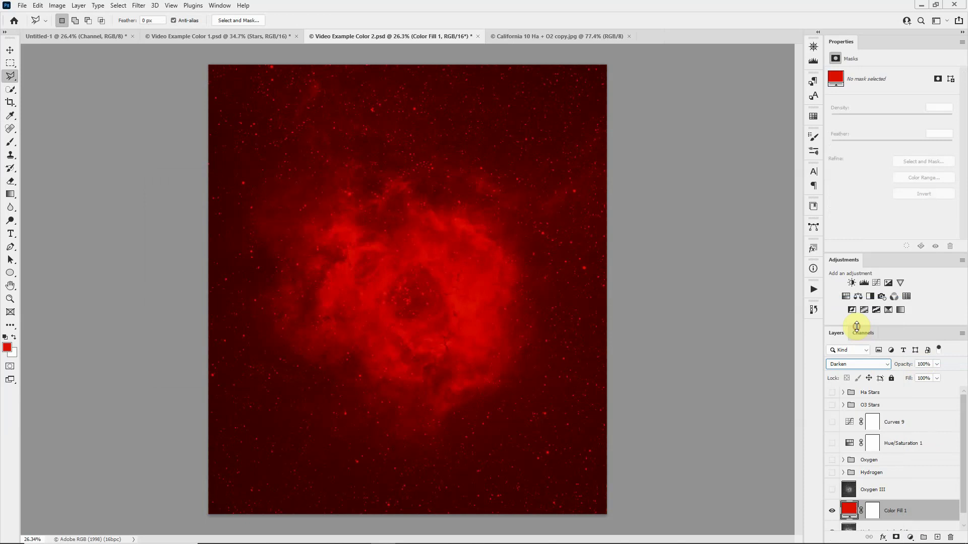
scroll(850, 521, down, 1)
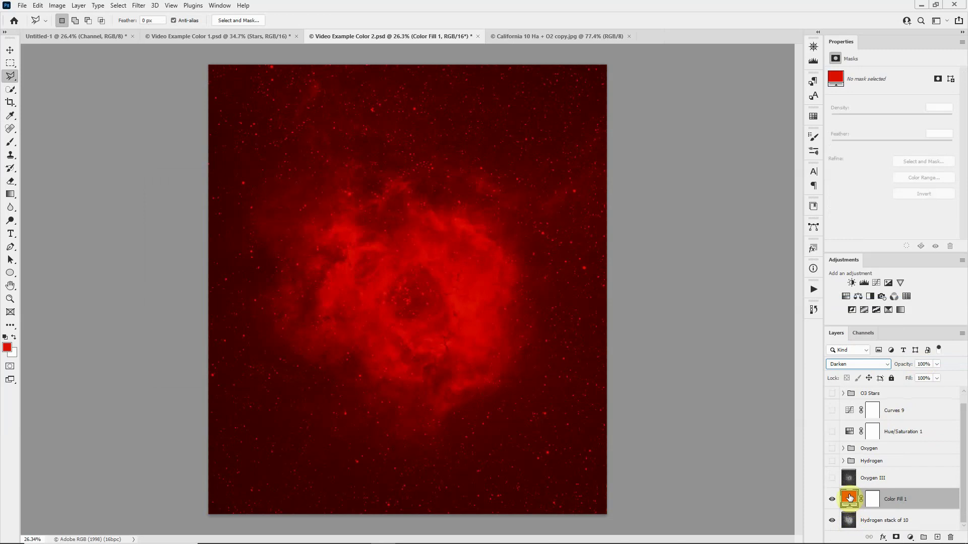
Change the Color Fill 1 colour from red to bright cyan #04fbbe
double_click(849, 498)
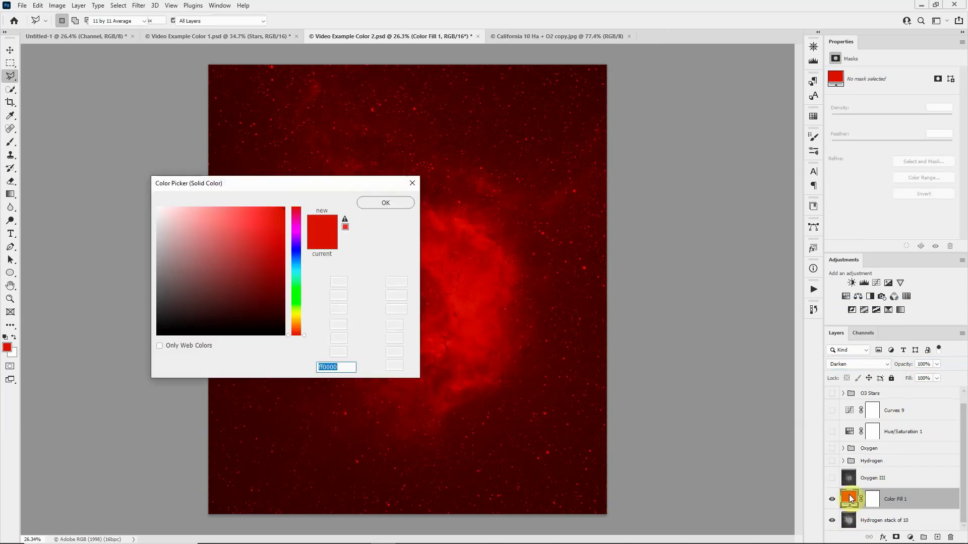
mouse_move(263, 244)
mouse_down()
mouse_move(207, 231)
mouse_move(233, 225)
mouse_move(222, 236)
mouse_up()
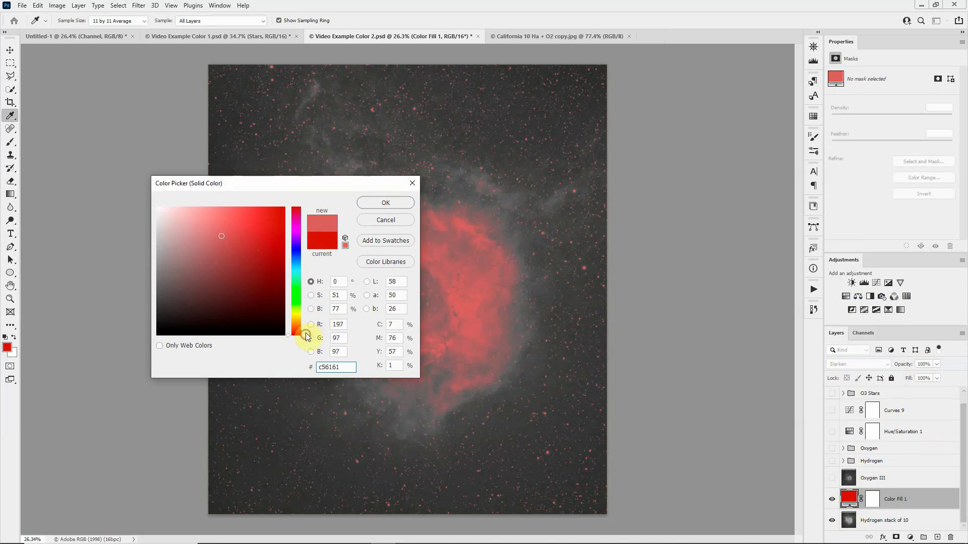
drag(302, 335, 310, 292)
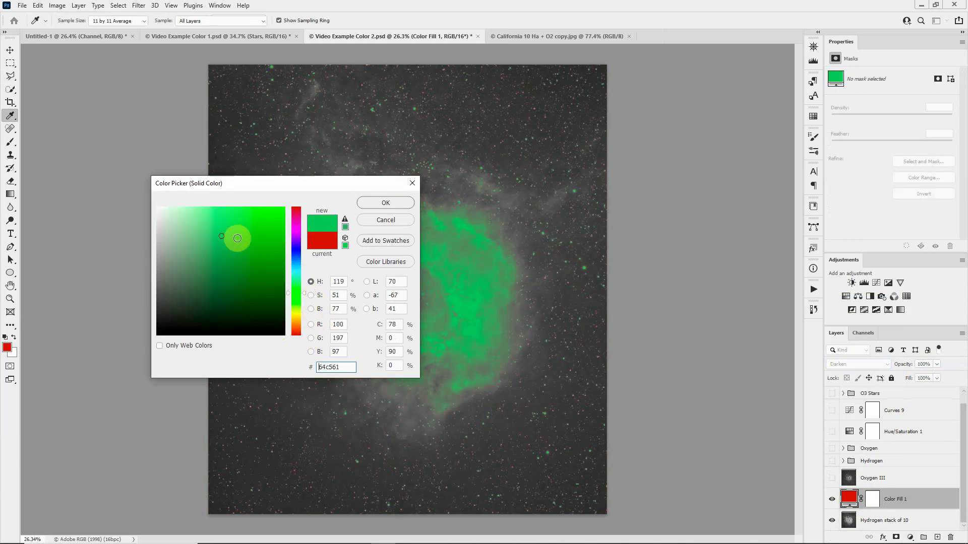
mouse_move(301, 288)
mouse_down()
mouse_move(303, 264)
mouse_move(299, 276)
mouse_up()
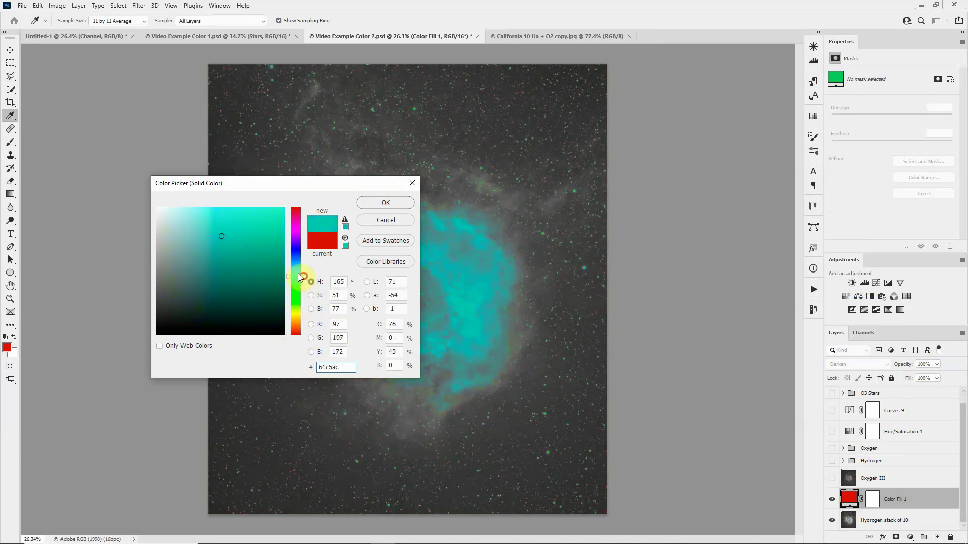
mouse_move(220, 235)
mouse_down()
mouse_move(262, 252)
mouse_move(207, 270)
mouse_move(234, 237)
mouse_move(335, 328)
mouse_move(267, 298)
mouse_move(283, 209)
mouse_up()
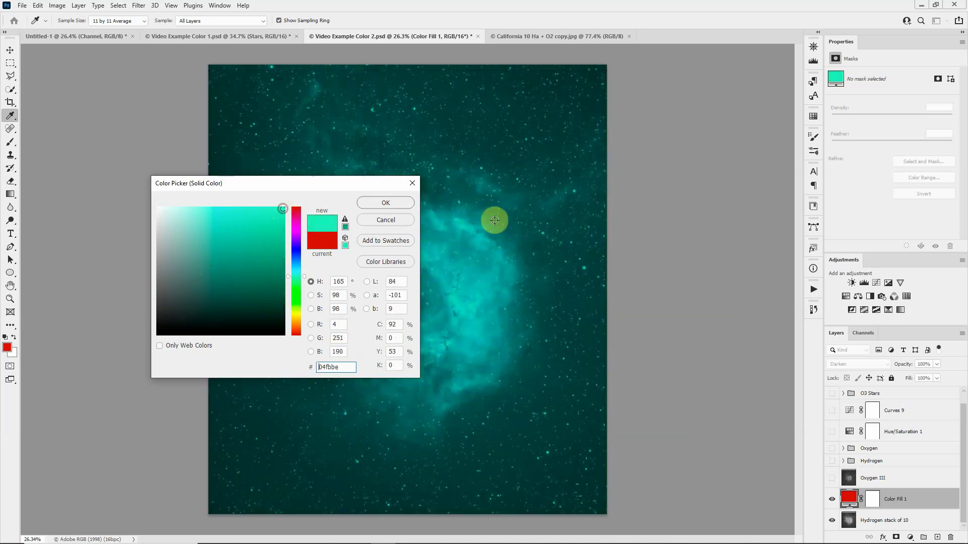
click(389, 201)
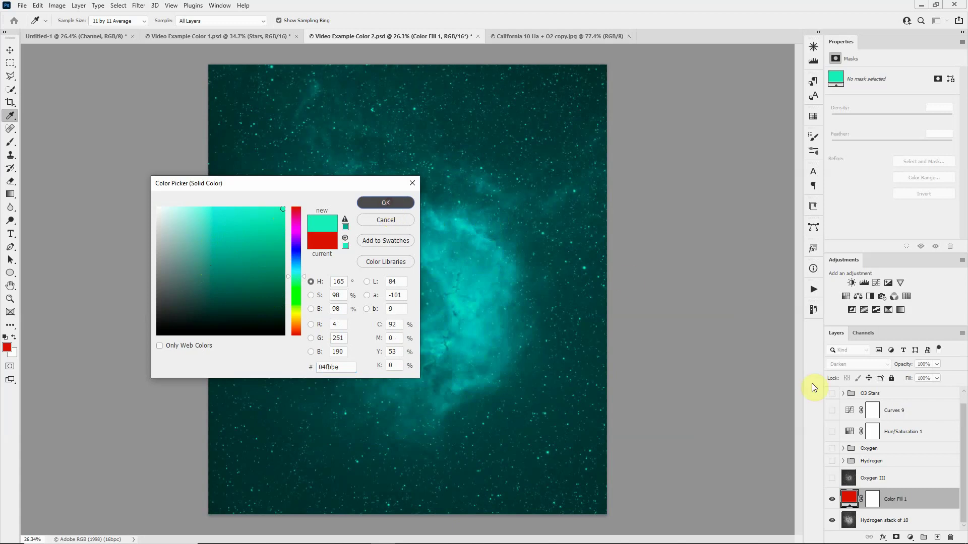
key(l)
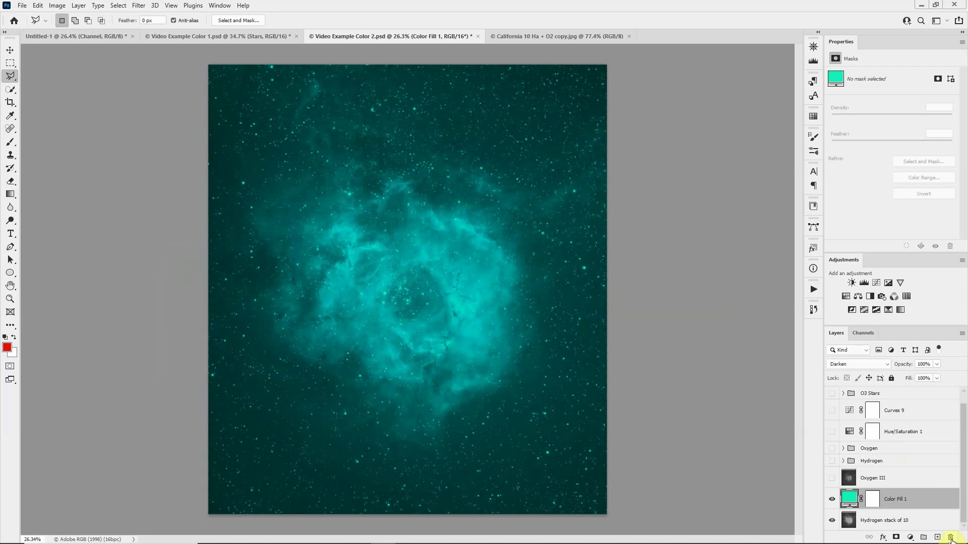
Delete the teal Color Fill 1 layer and add a Gradient Map adjustment layer
click(950, 538)
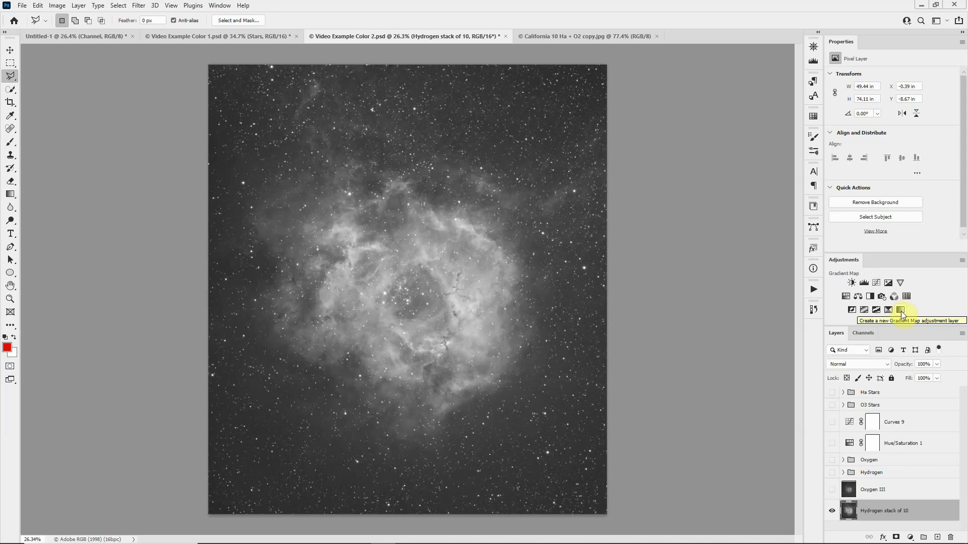
click(900, 310)
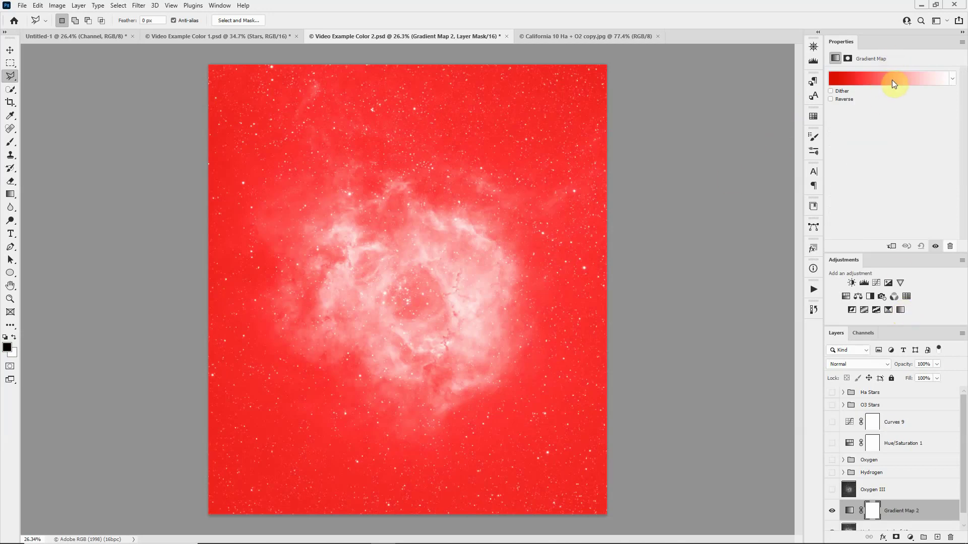
Open Gradient Map 2's Gradient Editor, positioned beside the nebula image
click(890, 78)
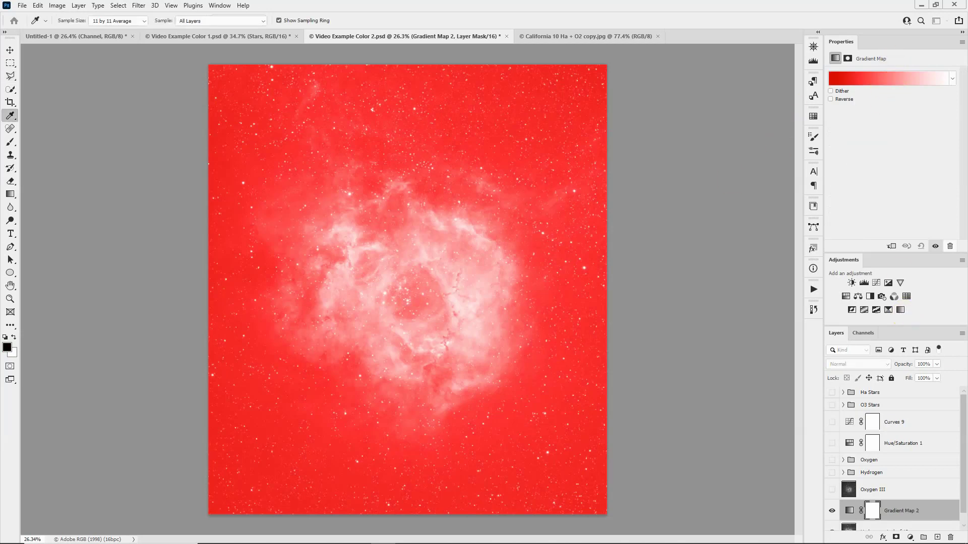
drag(594, 135, 623, 124)
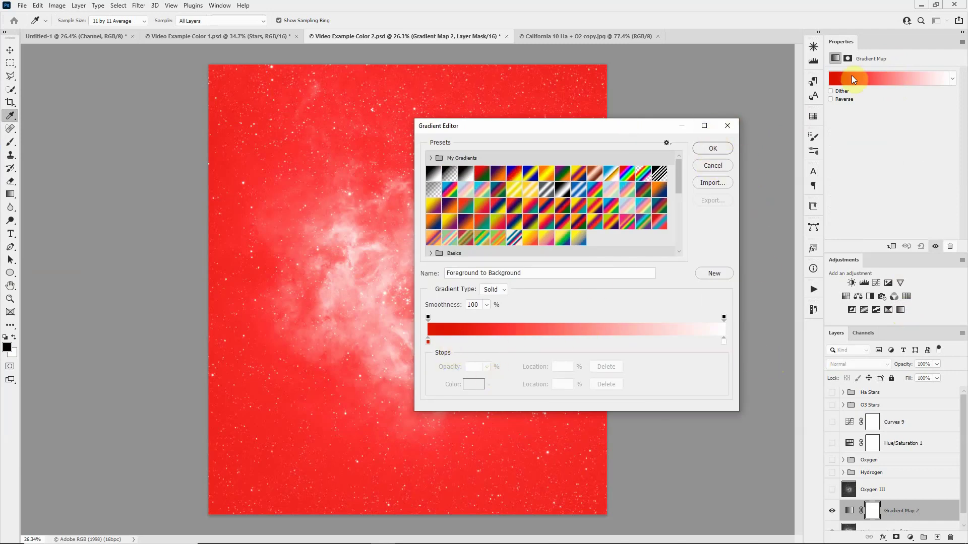
click(713, 166)
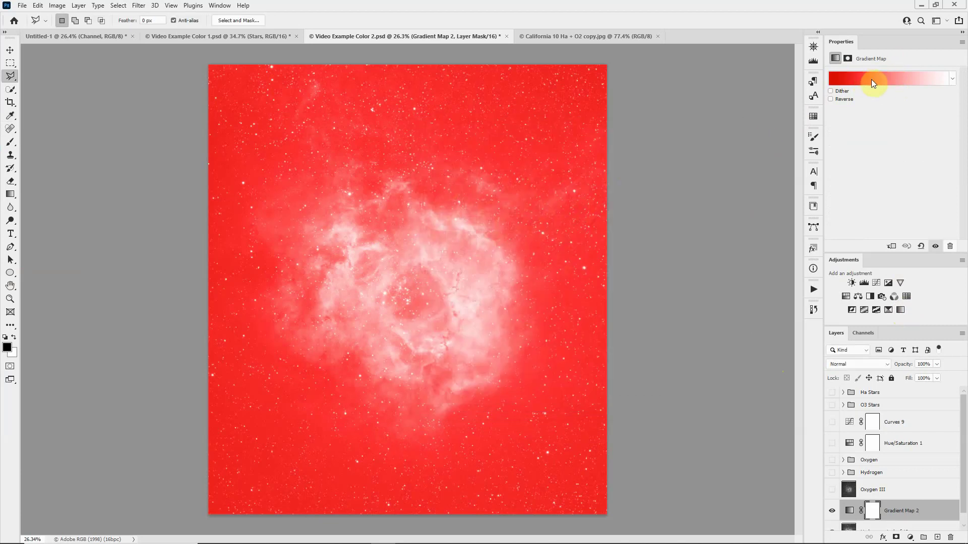
click(871, 78)
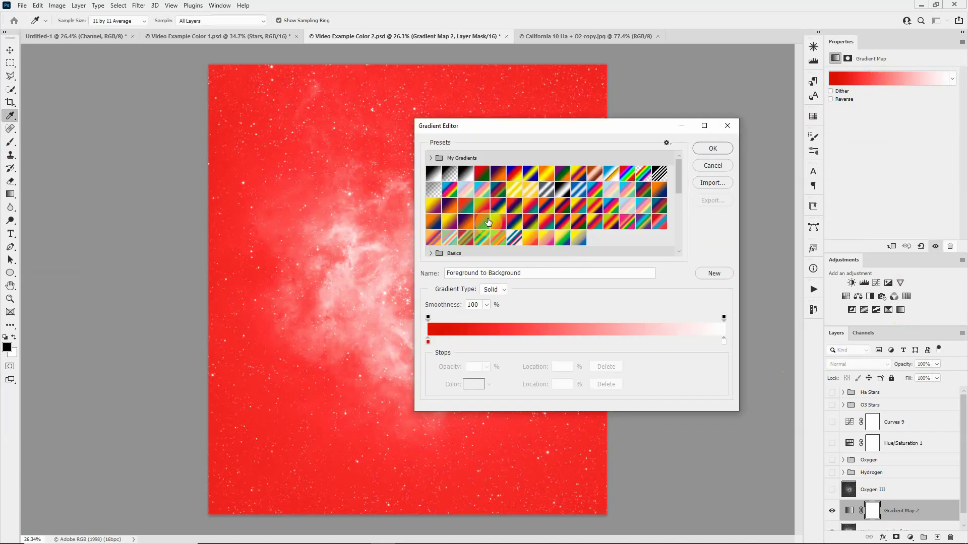
Apply the black-to-white preset, then change its white end stop to red #f90000
click(434, 173)
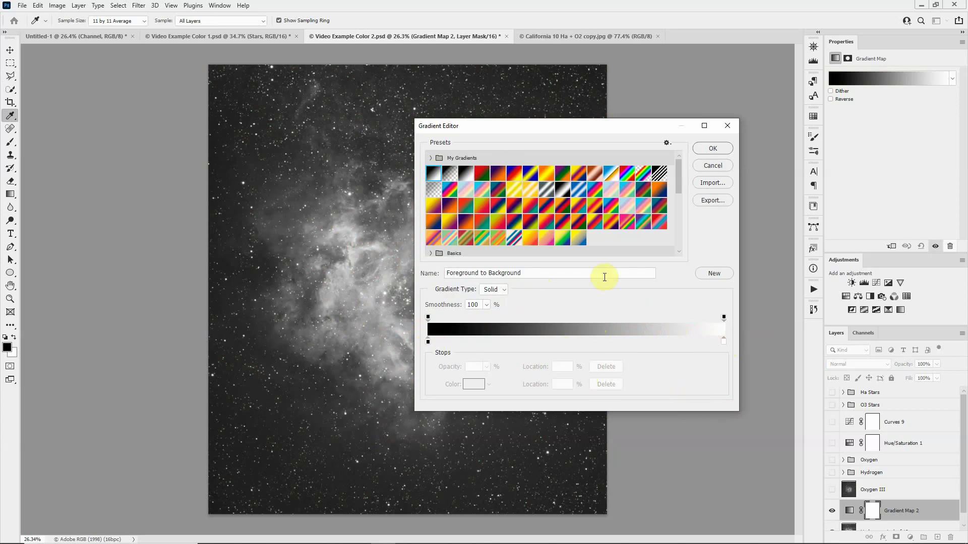
click(722, 341)
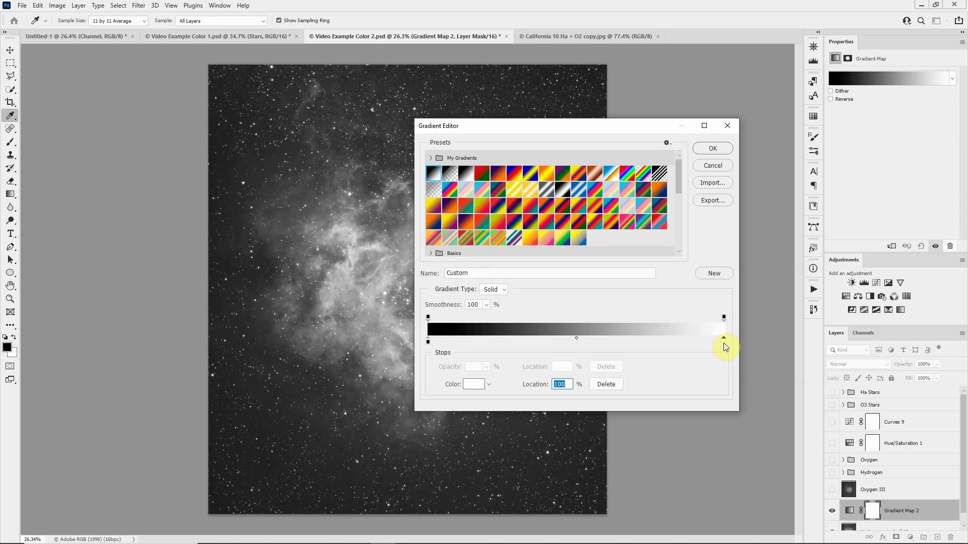
click(474, 385)
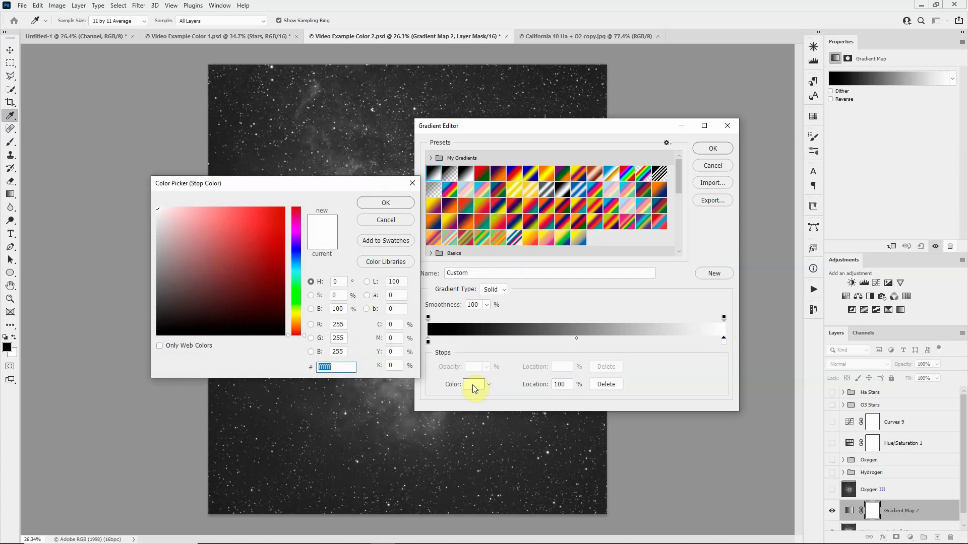
drag(264, 261, 284, 210)
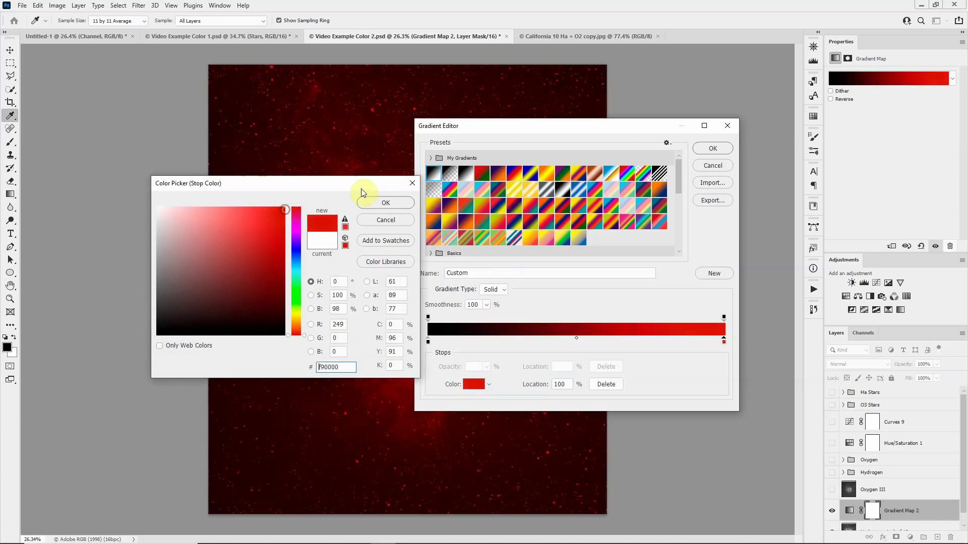
click(385, 202)
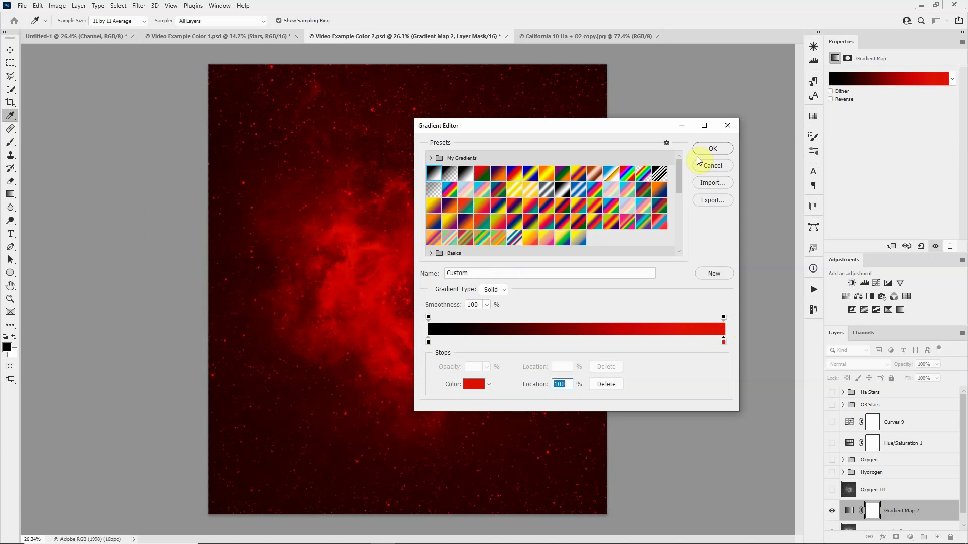
drag(624, 129, 797, 100)
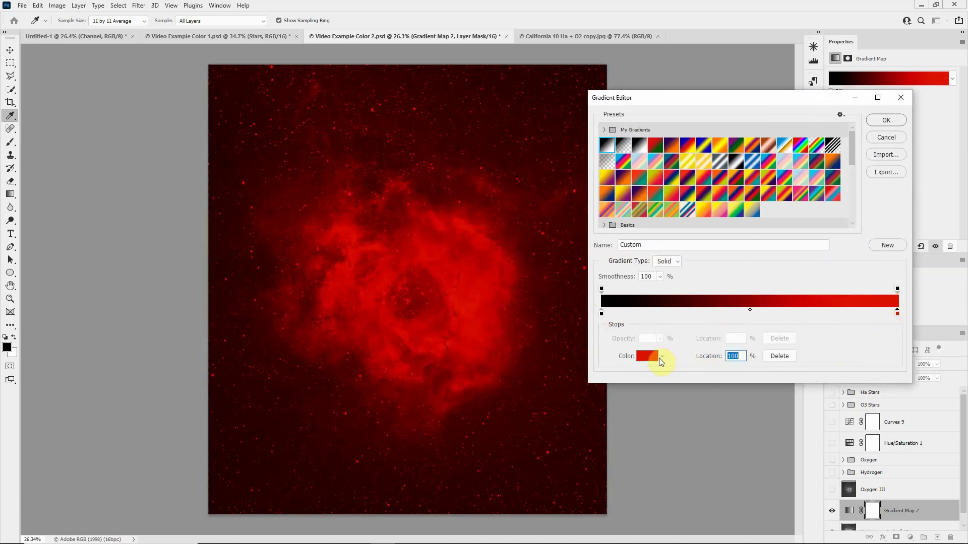
Accept the black-to-red gradient, then try cyan #00c7f9 on the end stop
click(875, 117)
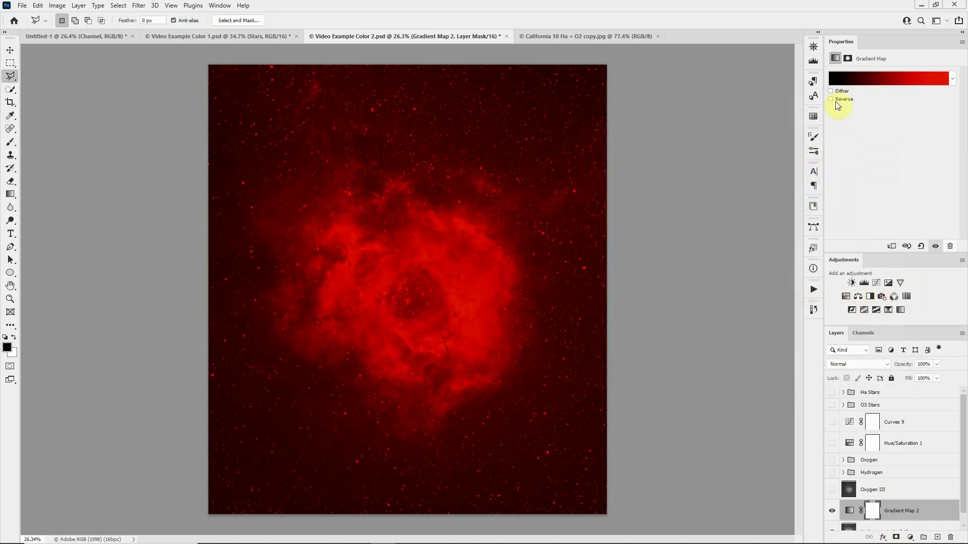
click(866, 79)
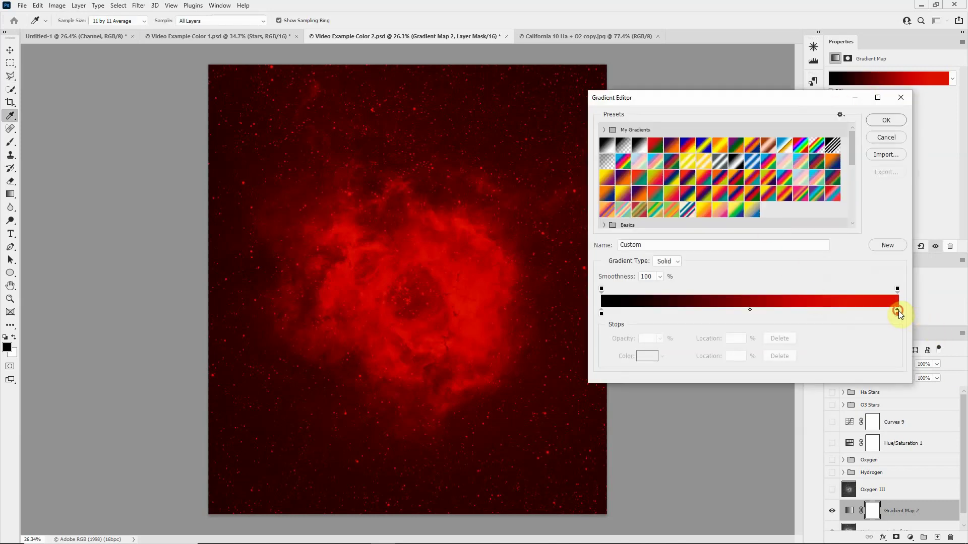
click(898, 312)
click(652, 357)
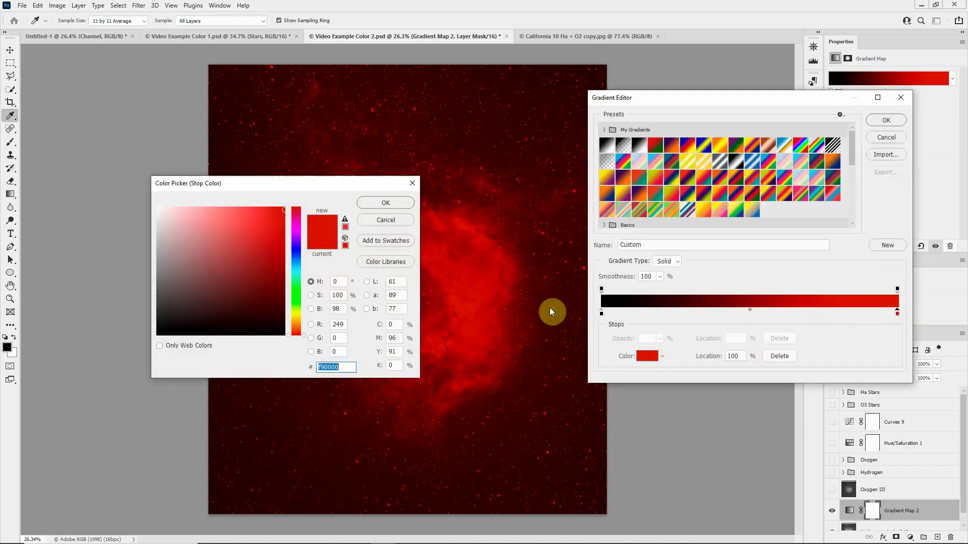
drag(297, 279, 298, 271)
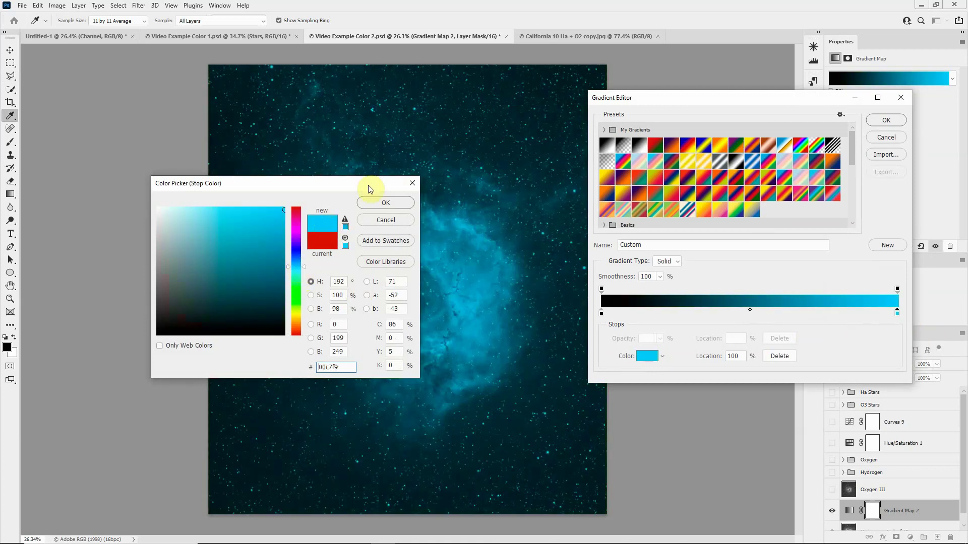
click(385, 203)
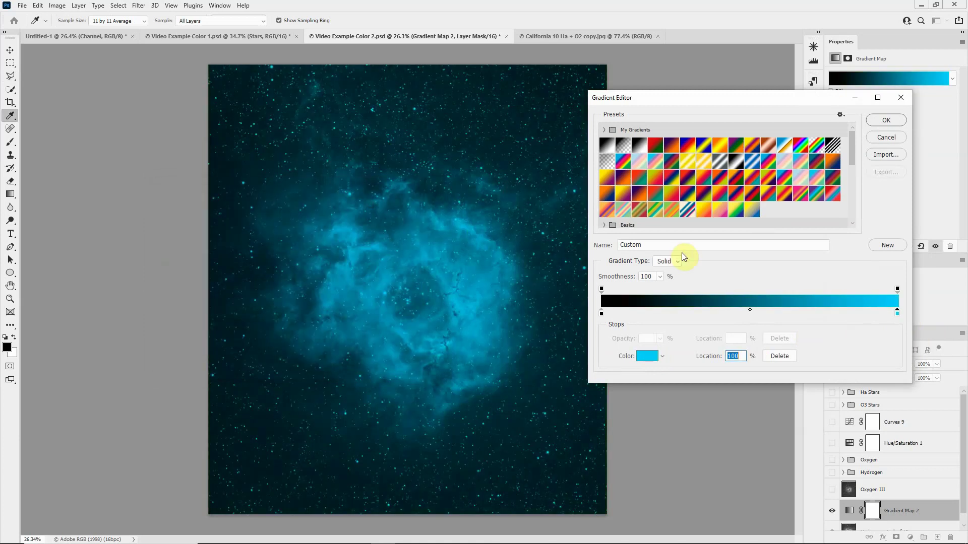
Set the gradient's end stop back to red #f90000
click(650, 357)
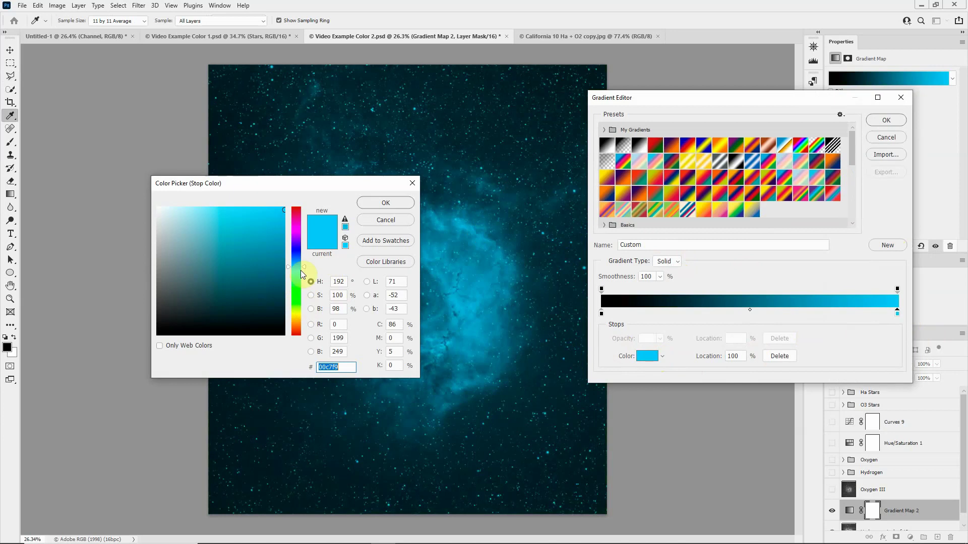
drag(305, 272, 298, 371)
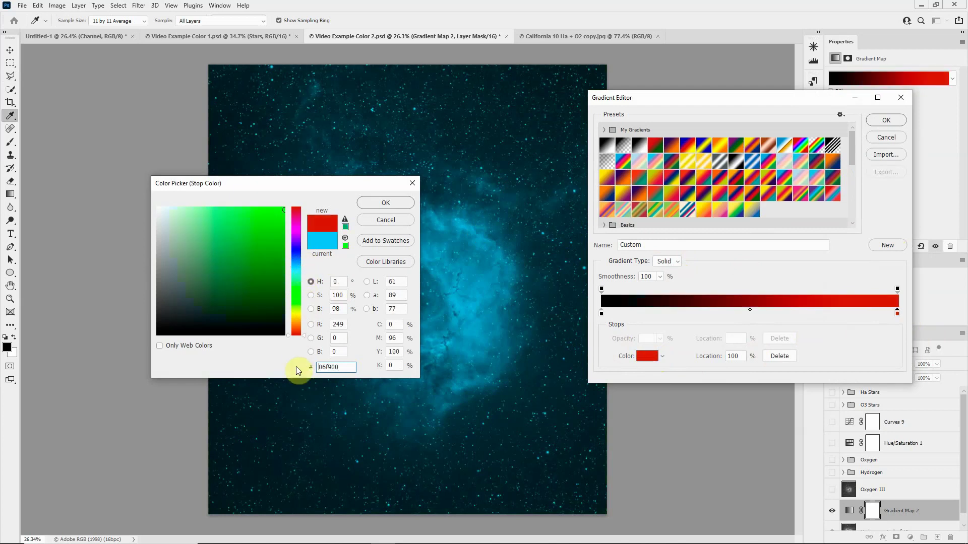
click(403, 202)
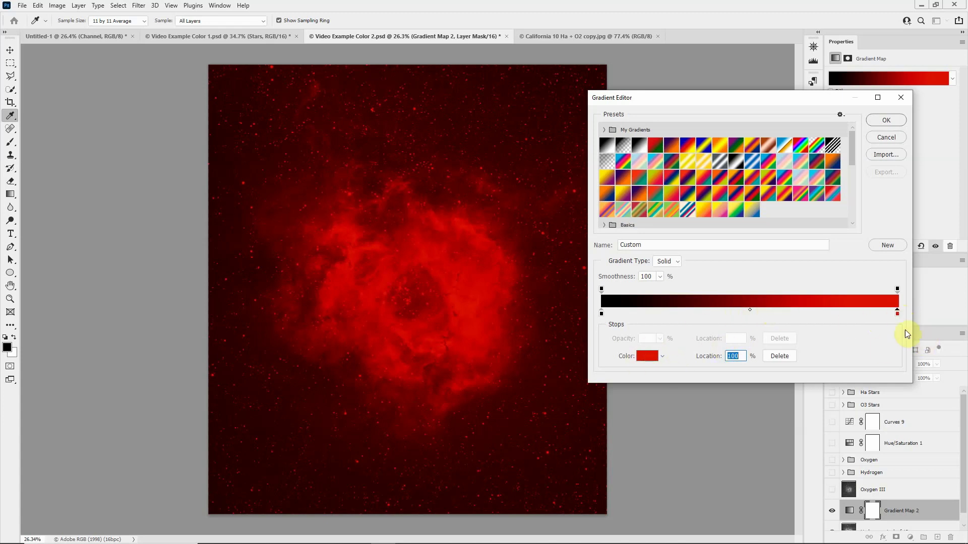
Change the gradient's end stop colour to white
click(647, 357)
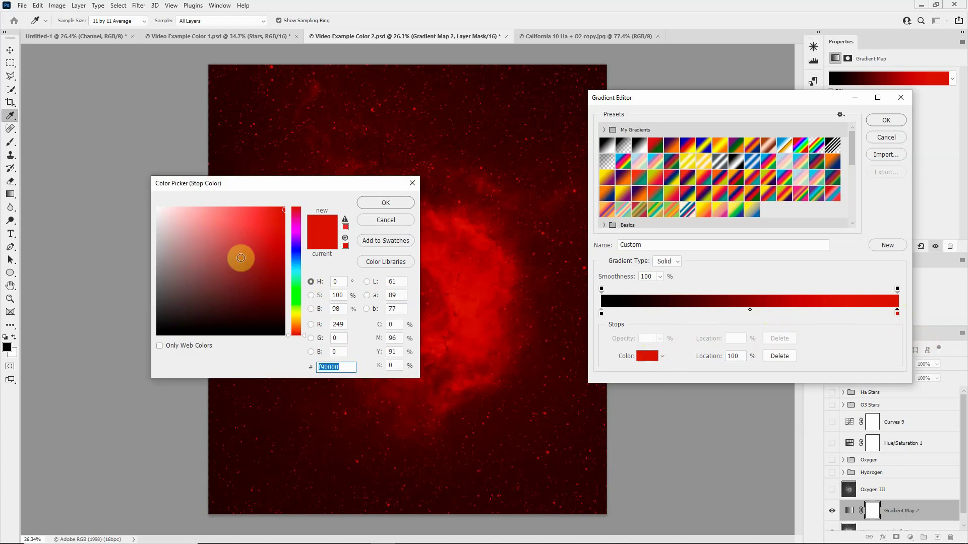
drag(237, 255, 72, 182)
click(385, 203)
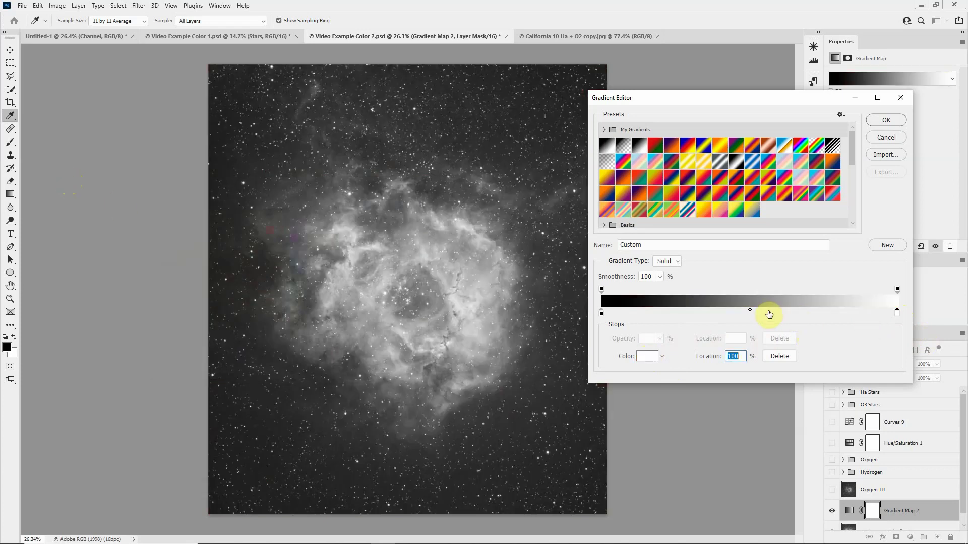
Add a deep red #992424 stop at 62%
click(768, 313)
click(655, 356)
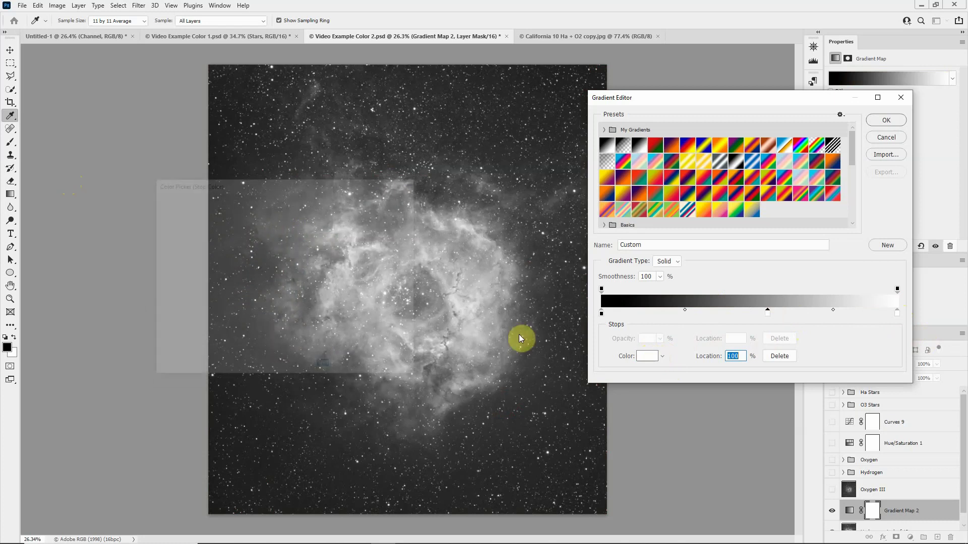
click(254, 258)
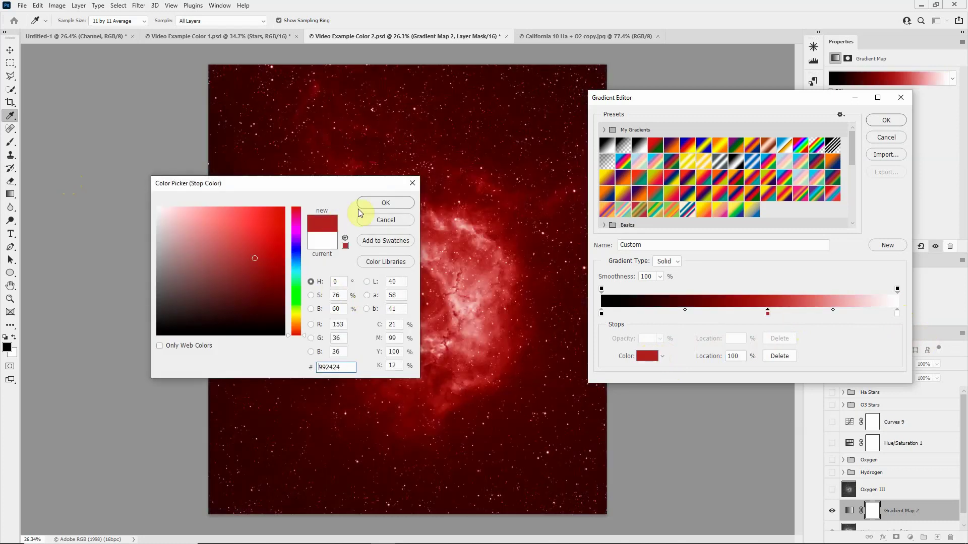
click(365, 207)
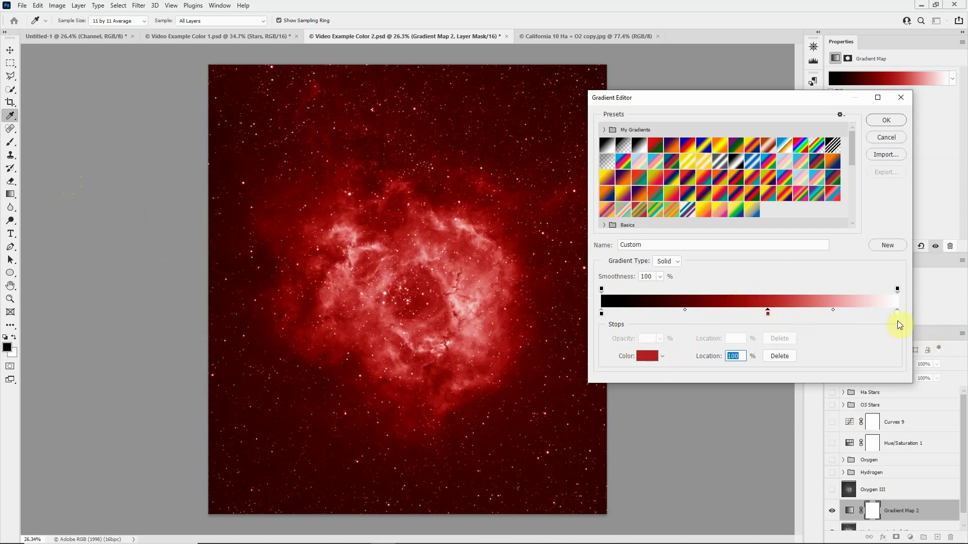
drag(769, 314, 742, 315)
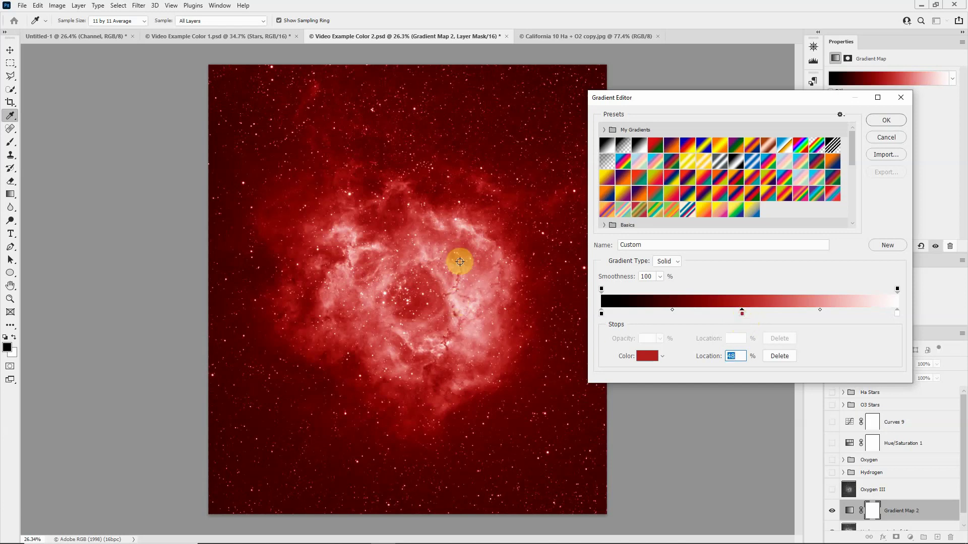
Add a light orange peach #edc278 stop at 86%
click(857, 313)
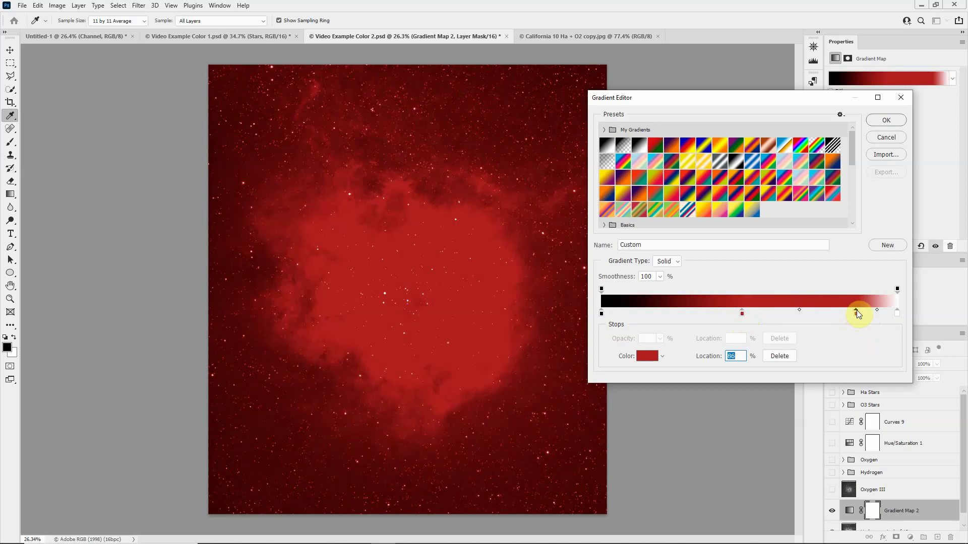
click(656, 353)
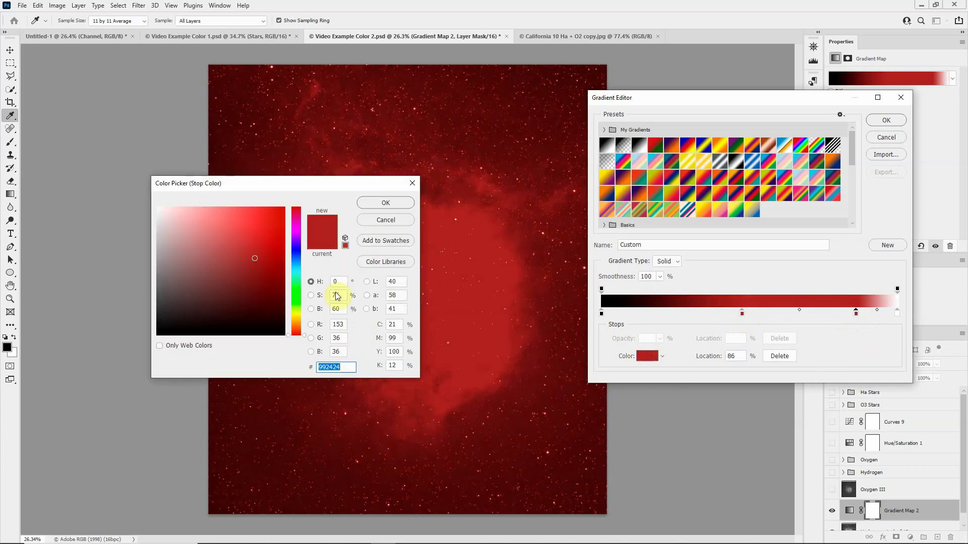
drag(298, 326, 300, 322)
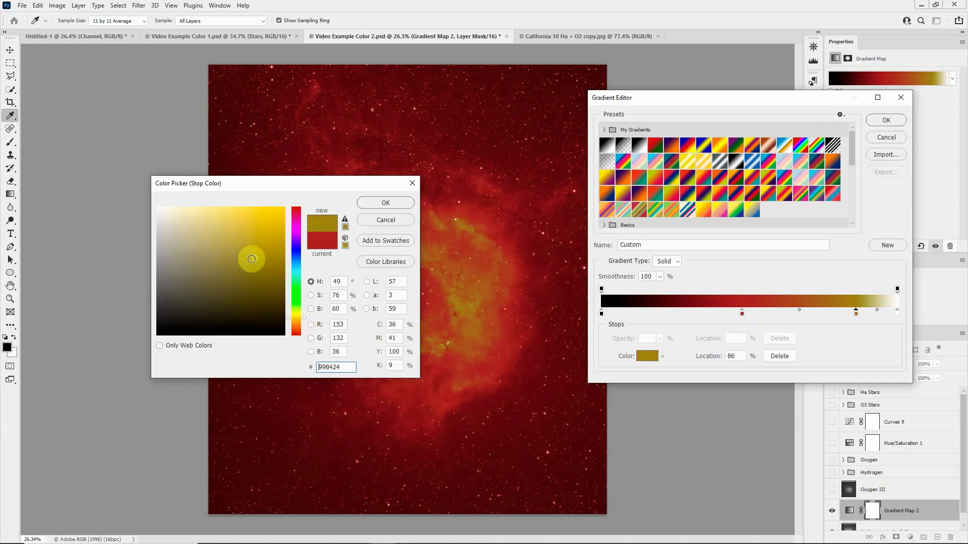
drag(249, 255, 242, 220)
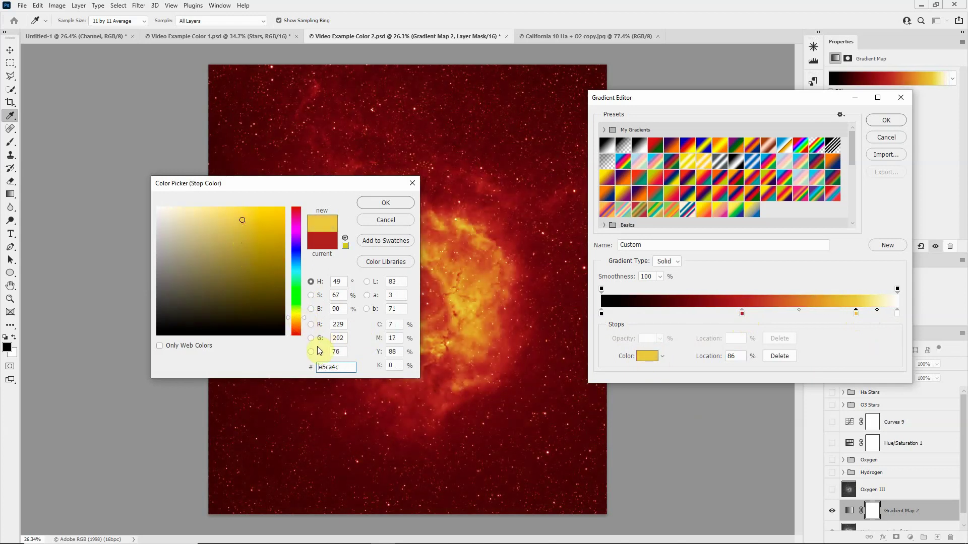
drag(300, 325, 302, 326)
mouse_move(254, 229)
mouse_down()
mouse_move(205, 218)
mouse_move(219, 217)
mouse_up()
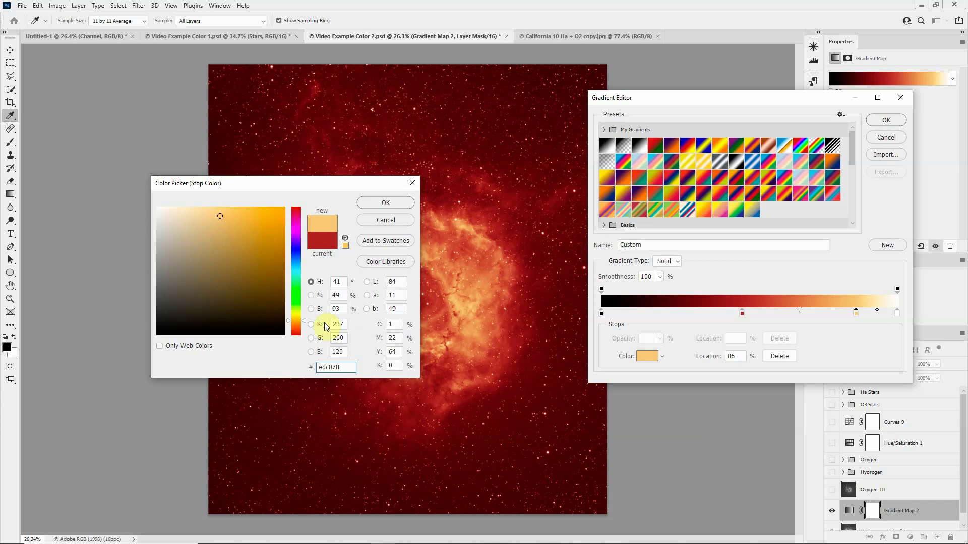
click(305, 322)
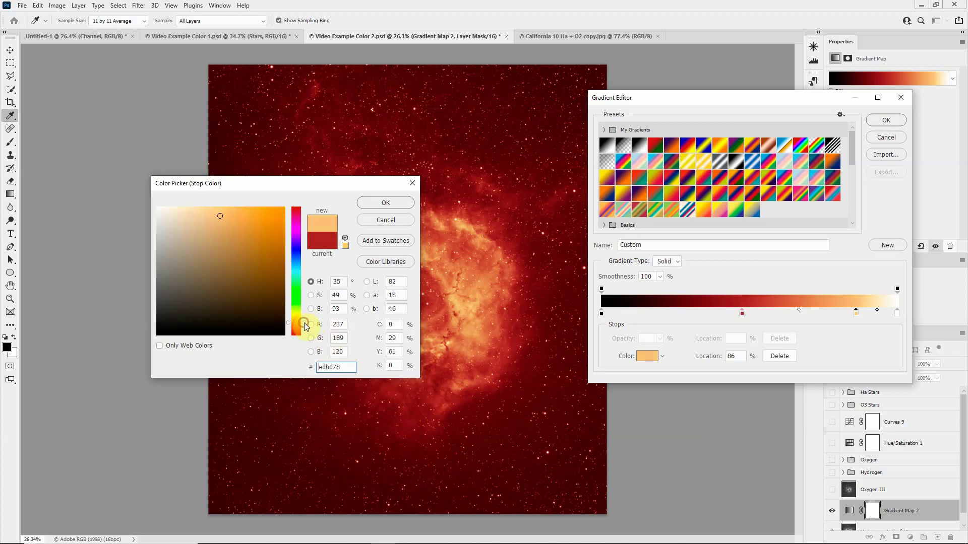
click(304, 324)
click(399, 202)
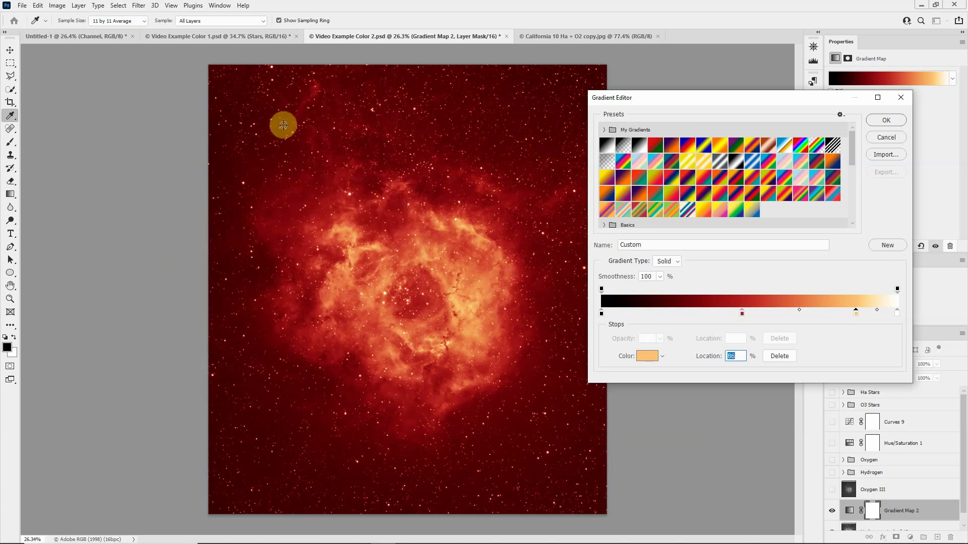
Add a near-black dark gray stop near the black end of the gradient
click(627, 314)
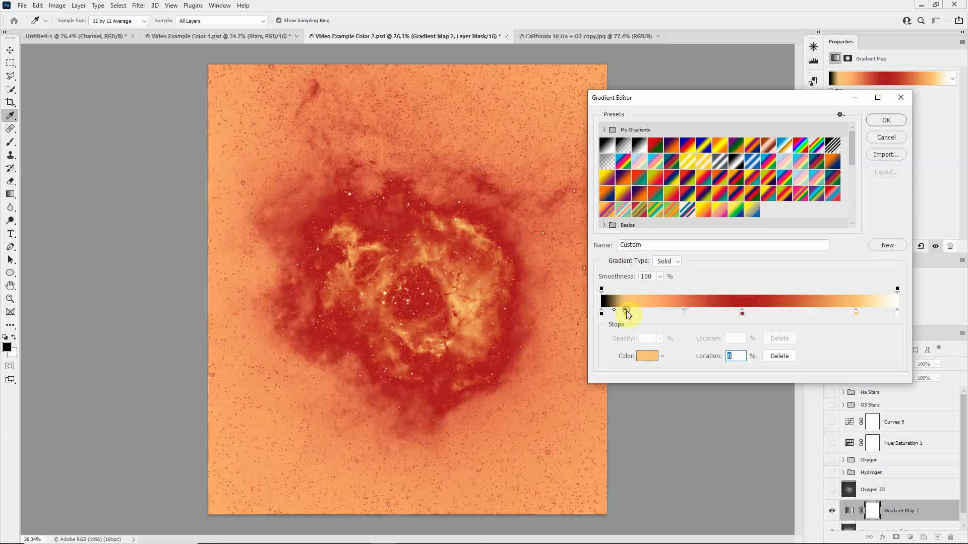
click(643, 358)
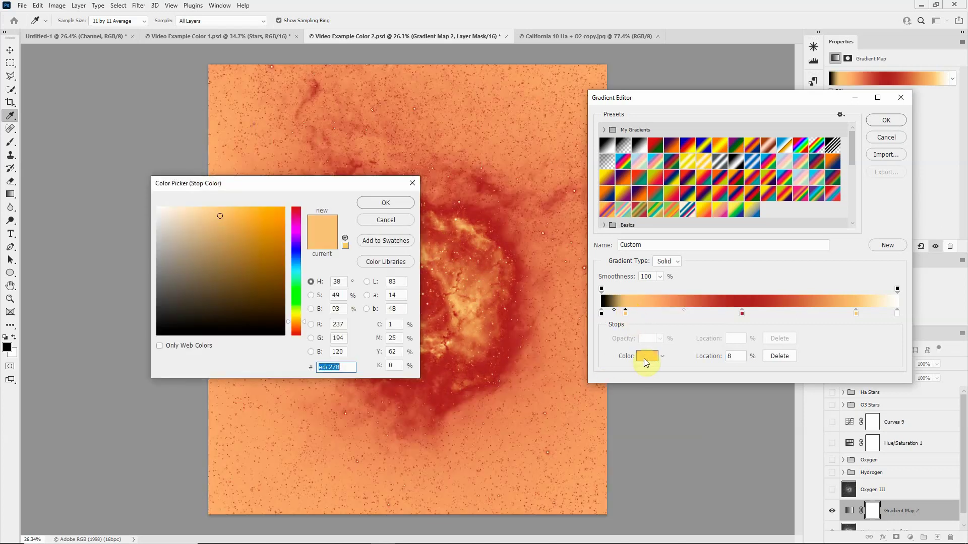
drag(207, 296, 150, 321)
click(385, 203)
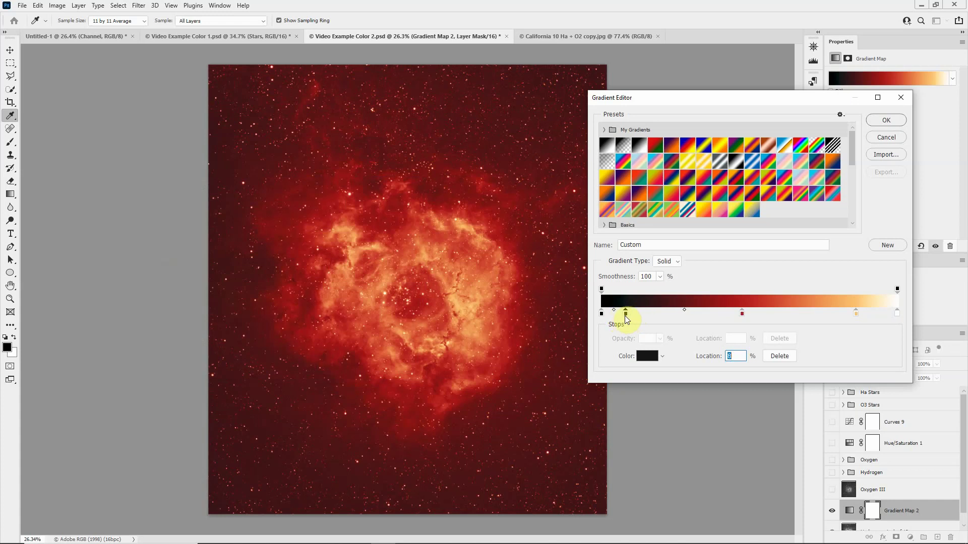
Reposition the stops: dark gray to 7%, red to 51%, orange to 87%
drag(627, 314, 635, 316)
mouse_move(743, 313)
mouse_down()
mouse_move(752, 313)
mouse_move(740, 312)
mouse_up()
drag(858, 314, 854, 316)
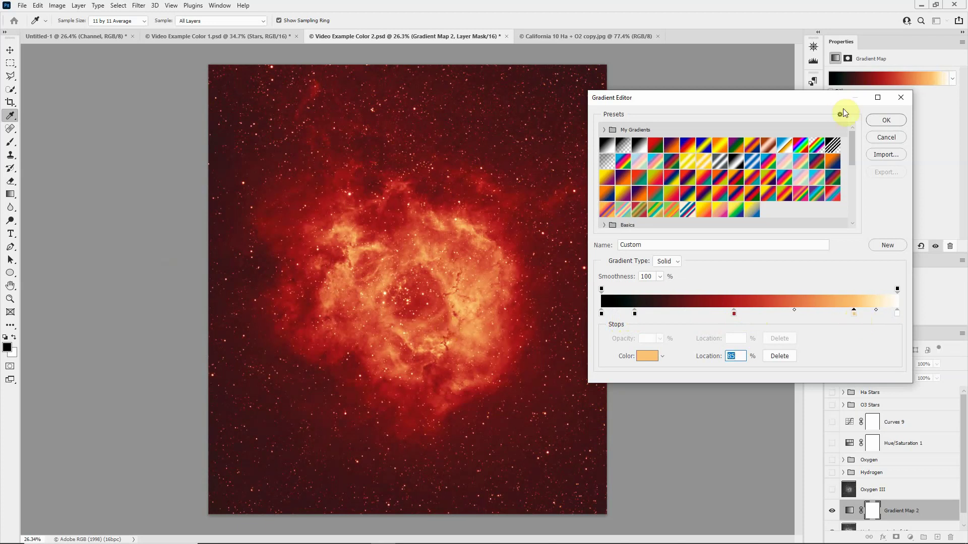
Accept the finished gradient and toggle Gradient Map 2 to compare against the greyscale original
click(878, 121)
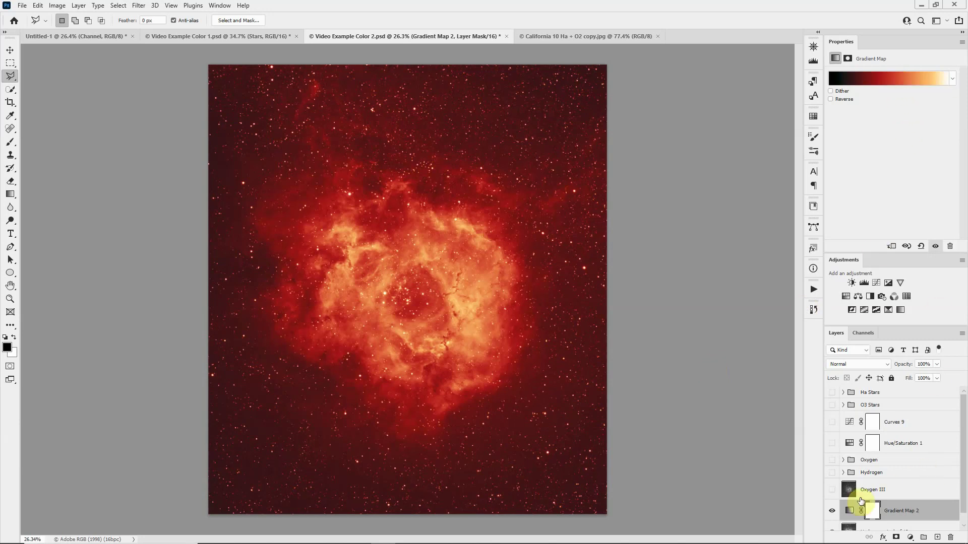
click(832, 510)
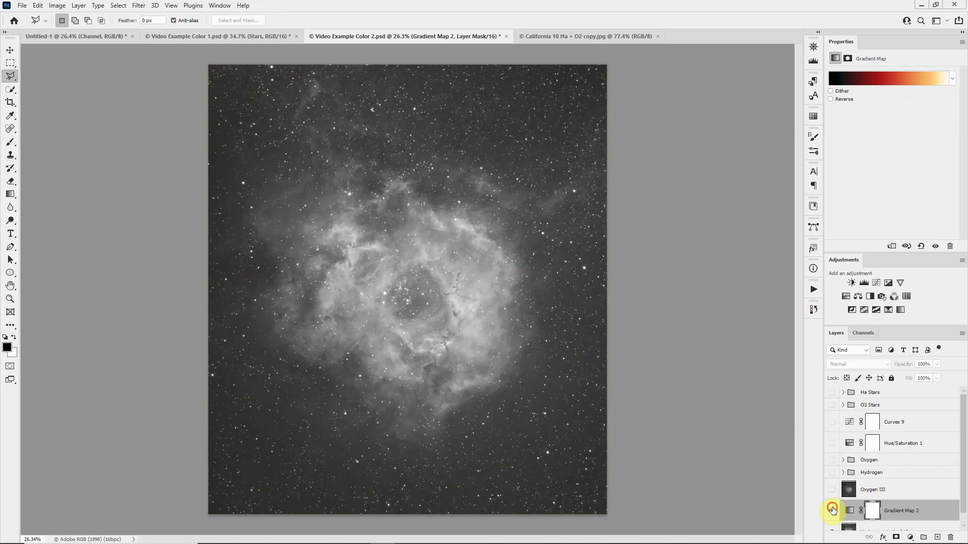
click(832, 510)
click(832, 510)
click(833, 510)
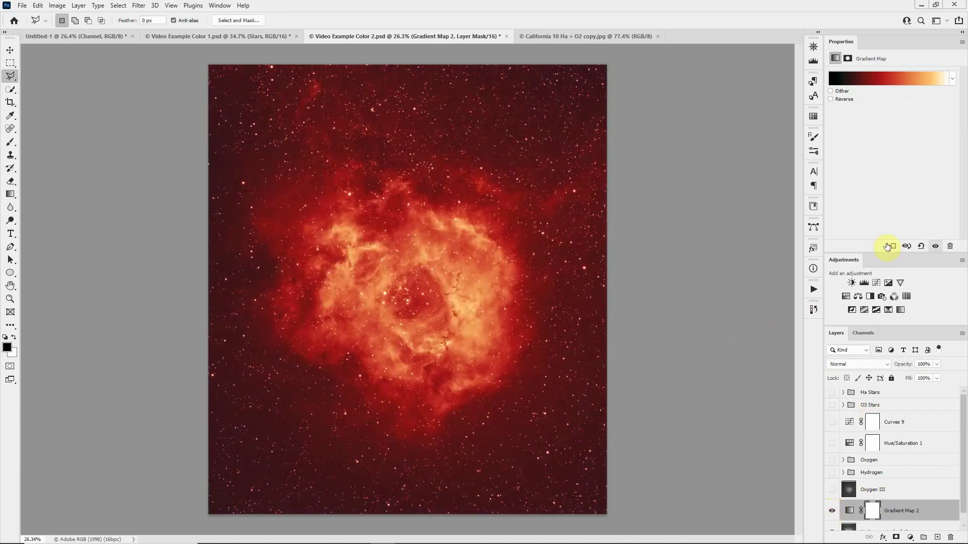
Reopen the gradient, trial-nudge the red stop, then cancel to keep the gradient unchanged
click(881, 79)
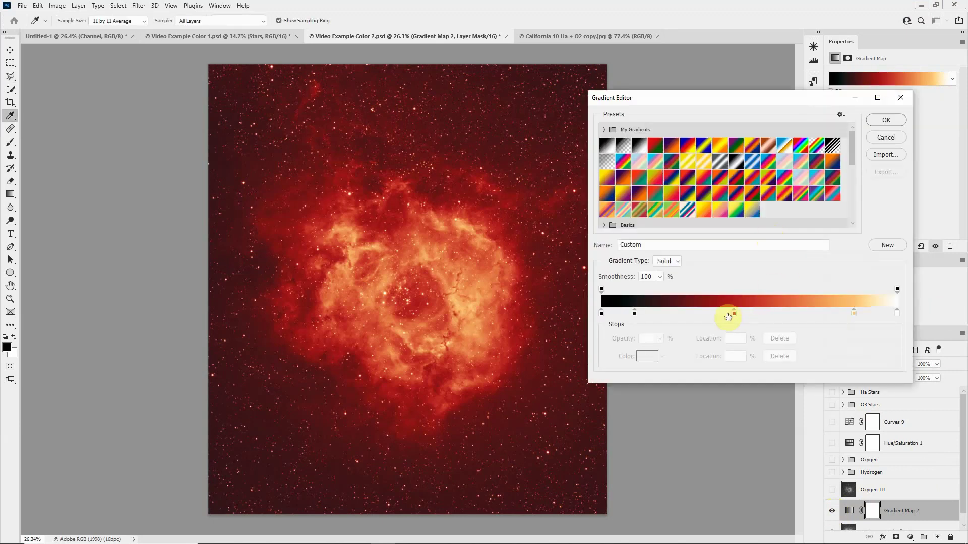
click(733, 314)
drag(743, 313, 734, 314)
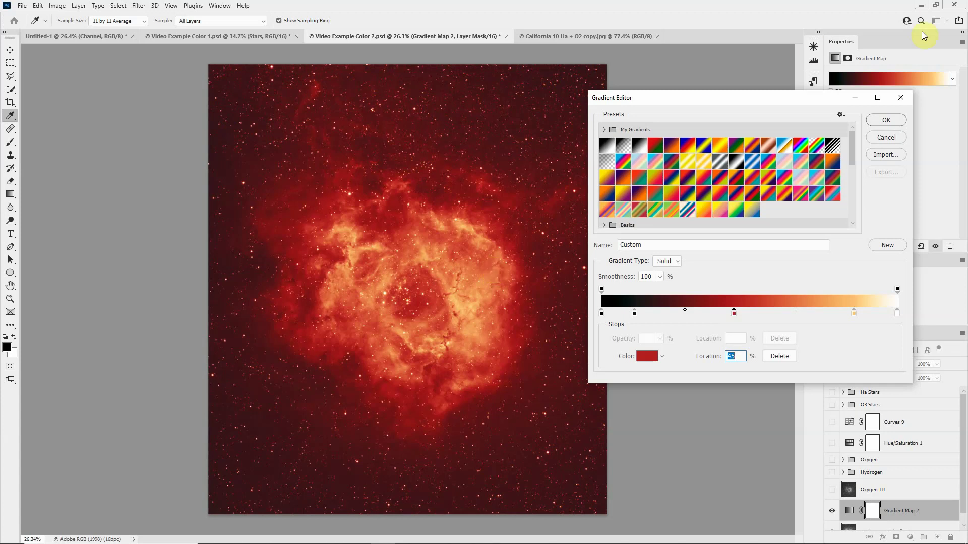
click(883, 135)
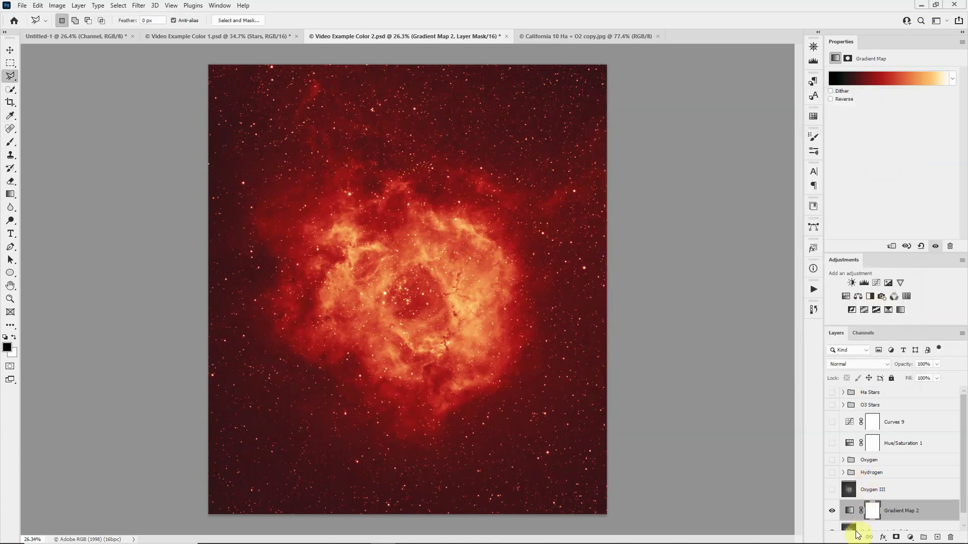
scroll(867, 484, down, 1)
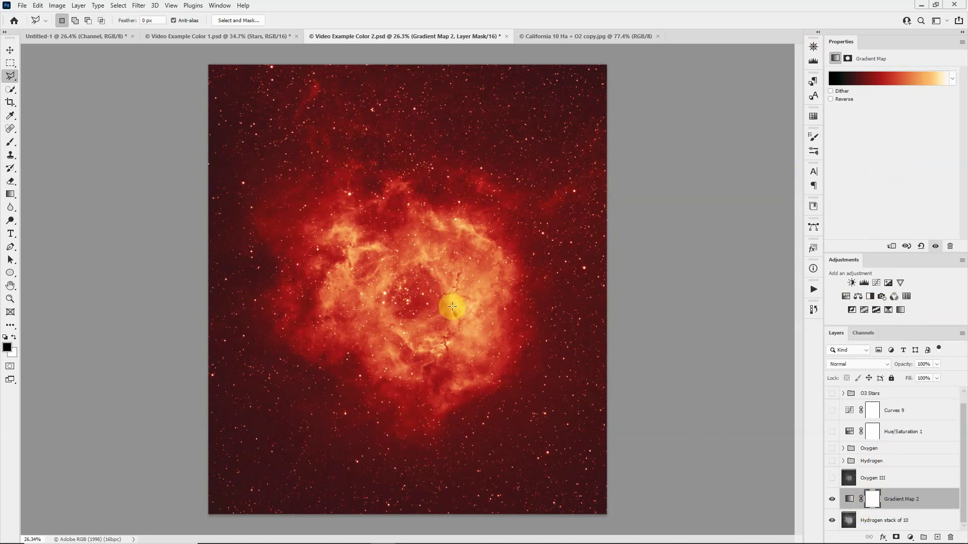